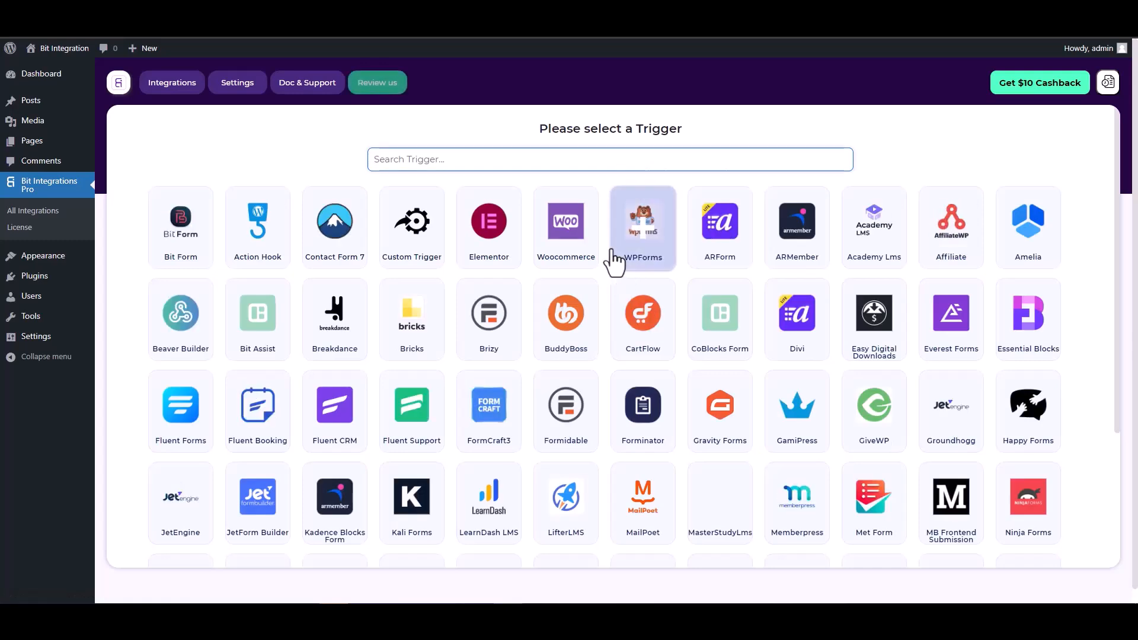
Search 'co', pick CoBlocks Form as the trigger, and start fetching its submission data
{"action": "type", "text": "co"}
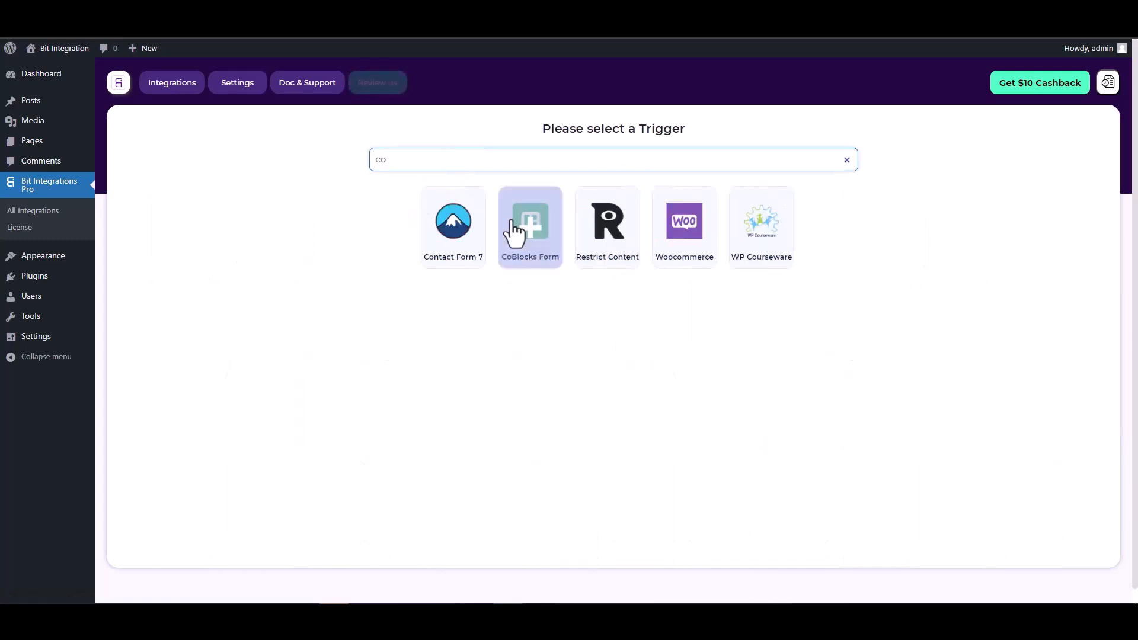
{"action": "left_click", "coordinate": [518, 234]}
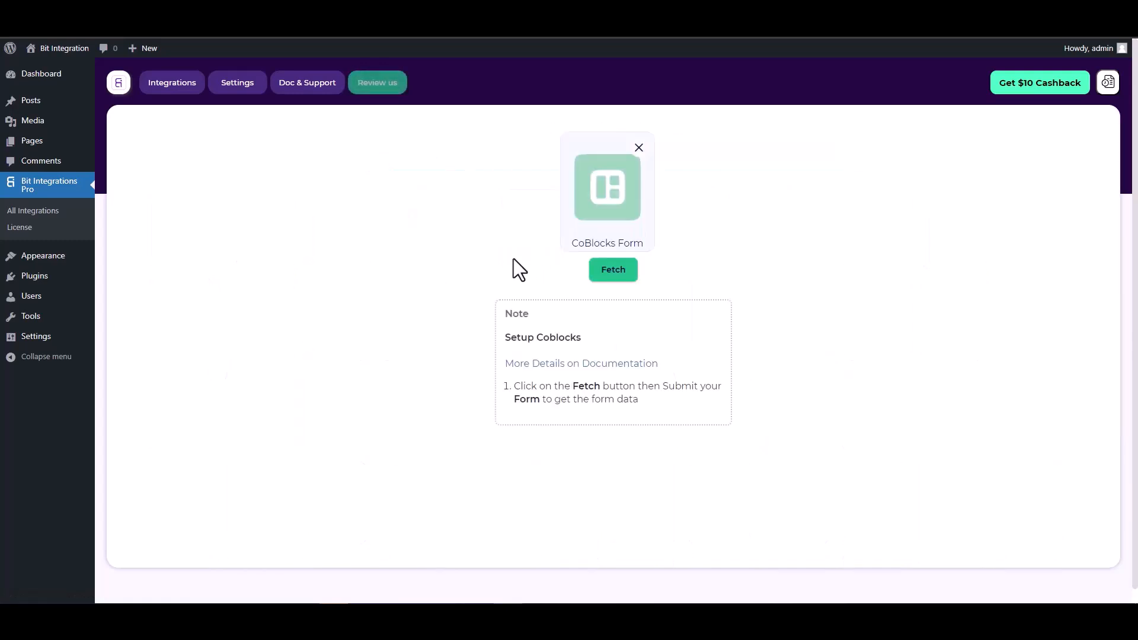
{"action": "left_click", "coordinate": [611, 271]}
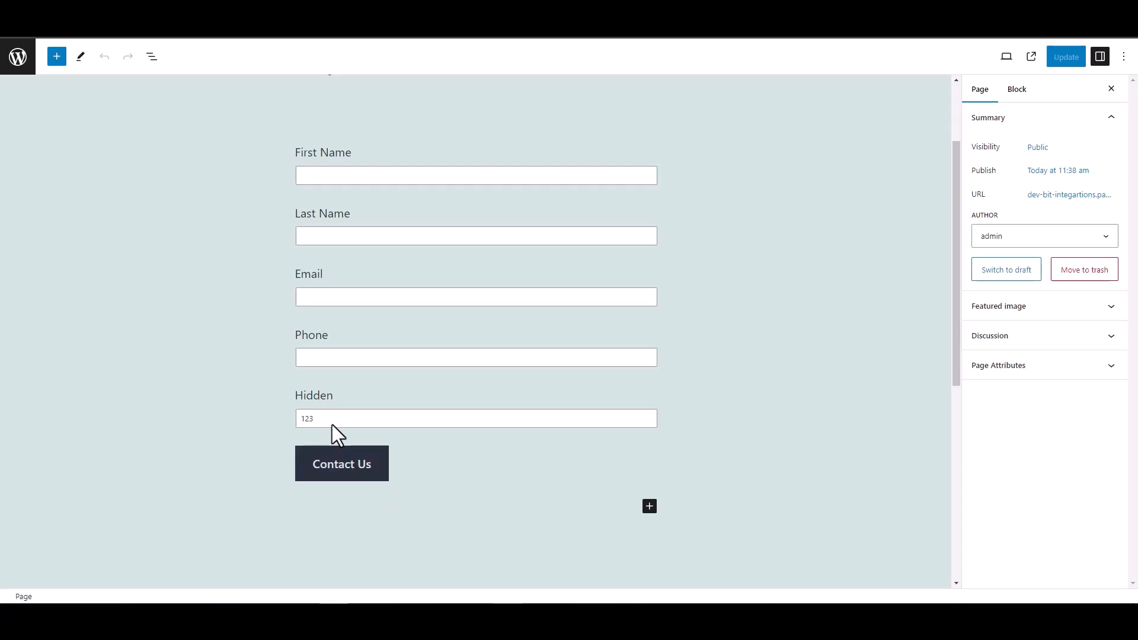
{"action": "double_click", "coordinate": [312, 394]}
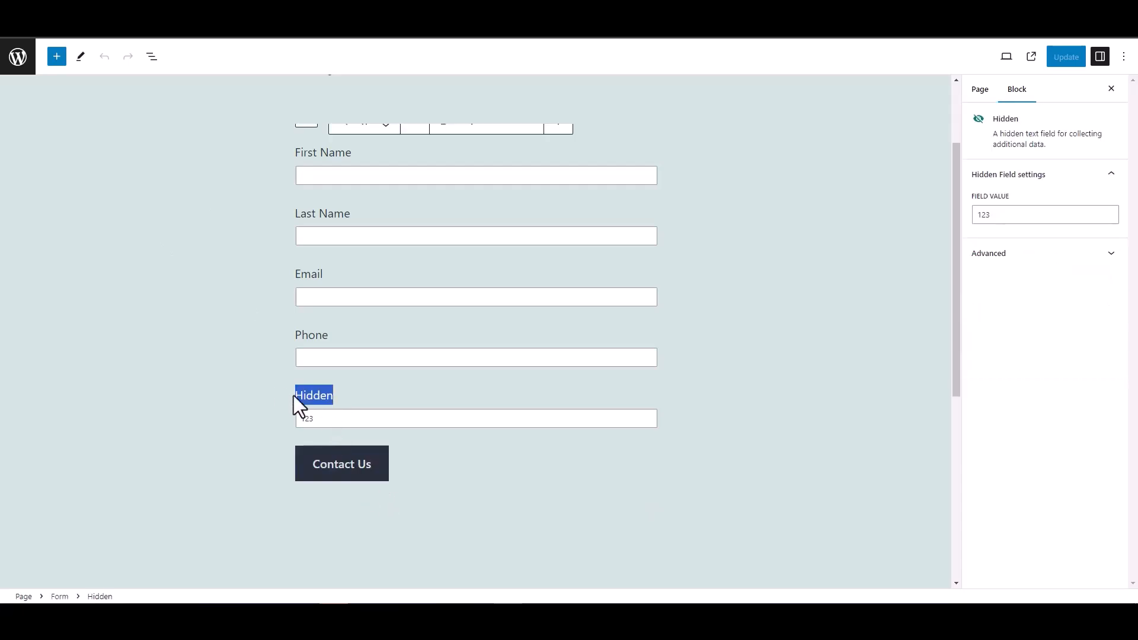
{"action": "left_click", "coordinate": [233, 383]}
{"action": "left_click", "coordinate": [208, 318]}
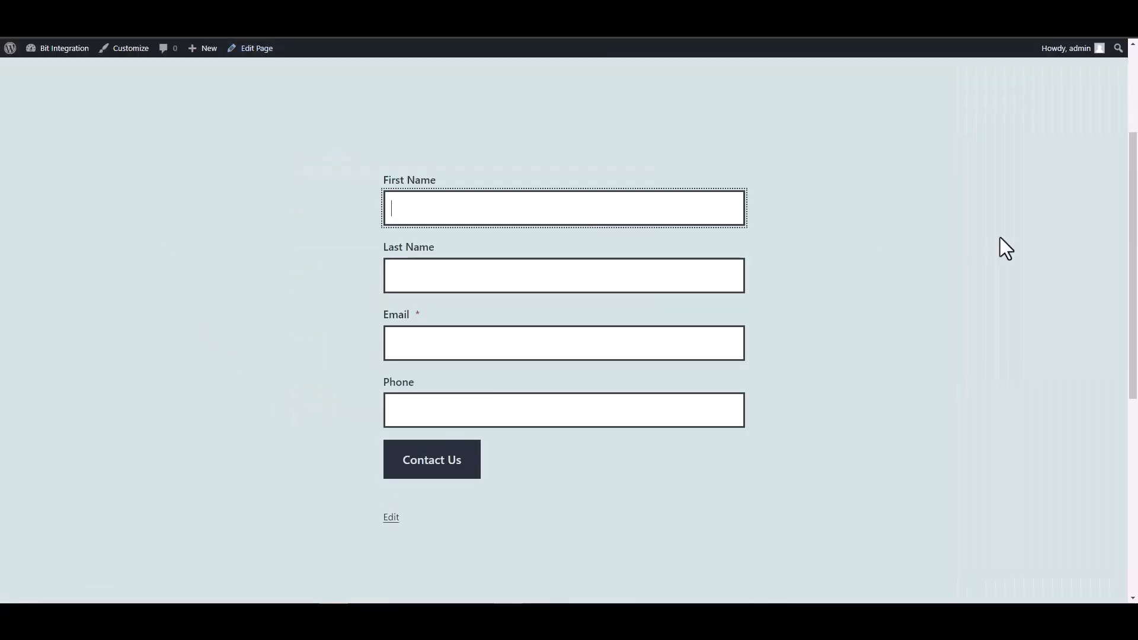
Enter 'test' as First Name and 'test1' as Last Name in the contact form
{"action": "type", "text": "test"}
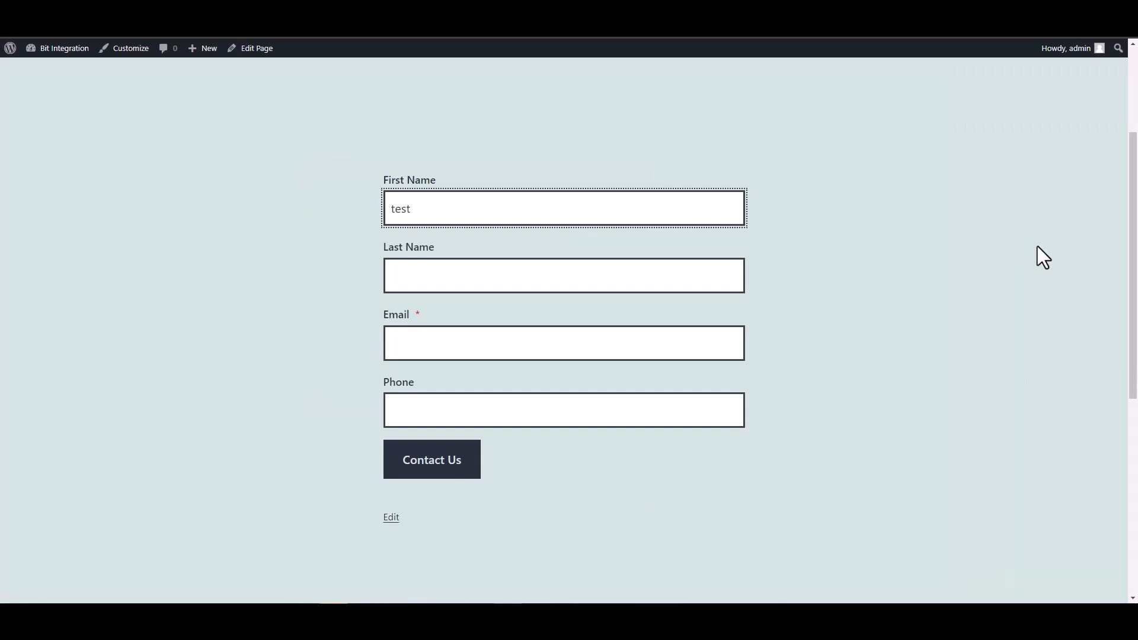
{"action": "left_click", "coordinate": [724, 277]}
{"action": "type", "text": "test"}
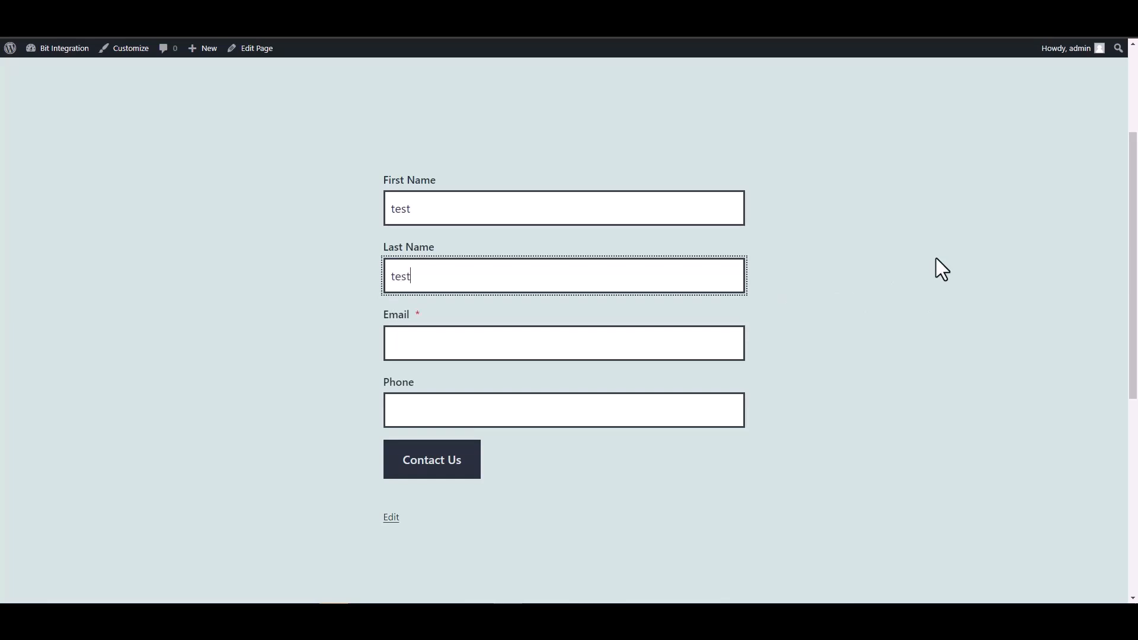
{"action": "key", "text": "Home"}
{"action": "type", "text": "1"}
{"action": "key", "text": "BackSpace"}
{"action": "left_click", "coordinate": [713, 265]}
{"action": "type", "text": "1"}
Add a test e-mail address and phone number, then submit the contact form
{"action": "left_click", "coordinate": [637, 348]}
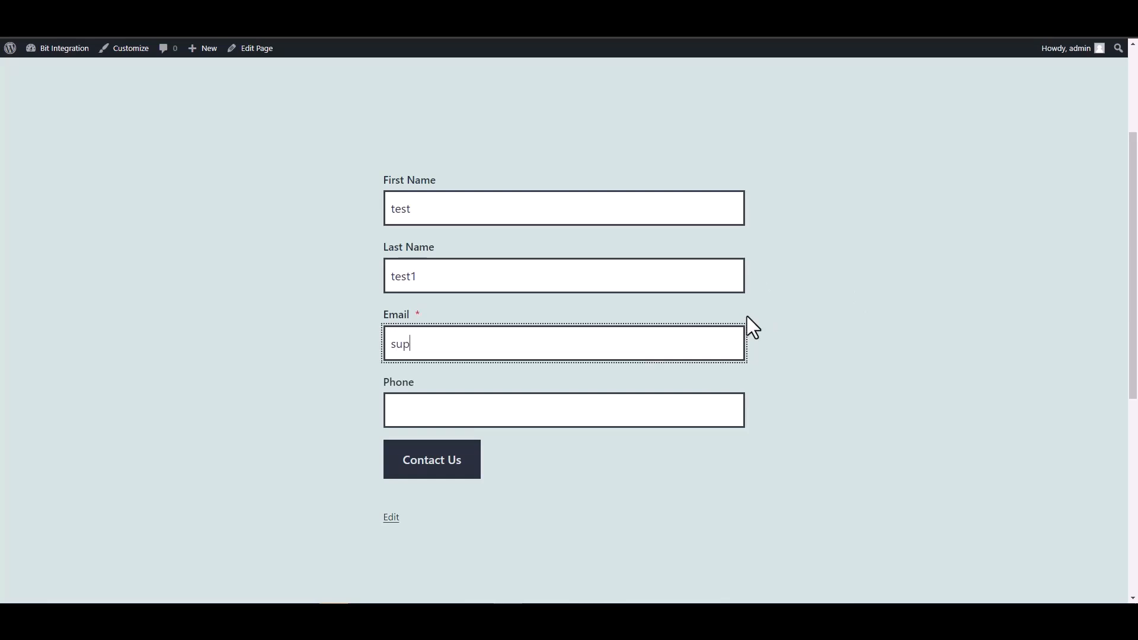
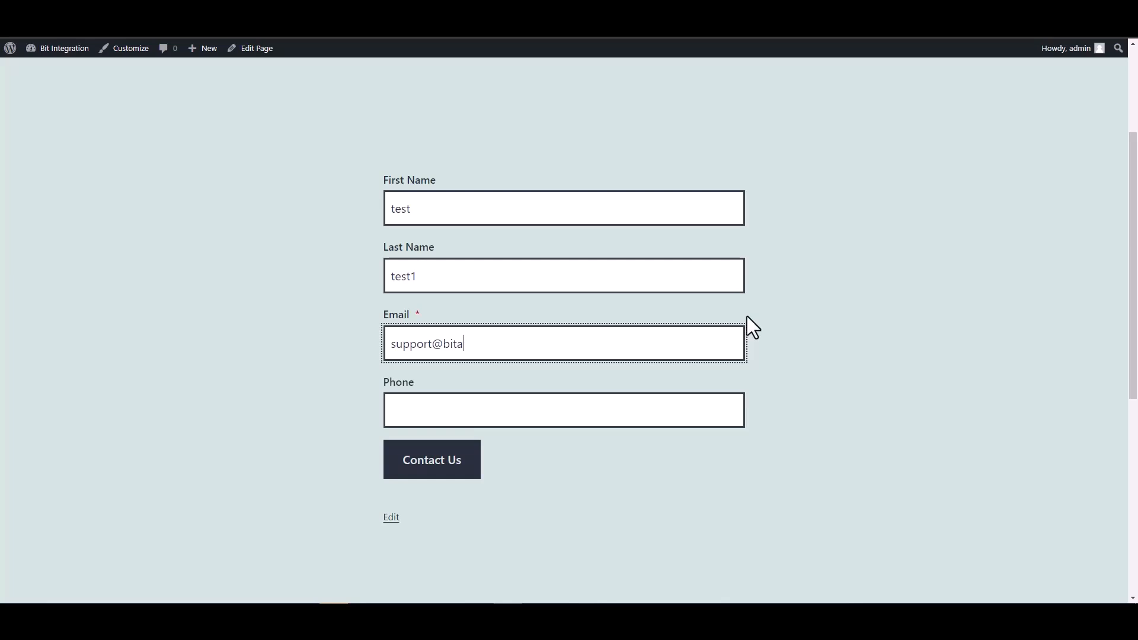
{"action": "type", "text": "test@test.pro"}
{"action": "left_click", "coordinate": [658, 419]}
{"action": "type", "text": "12345678"}
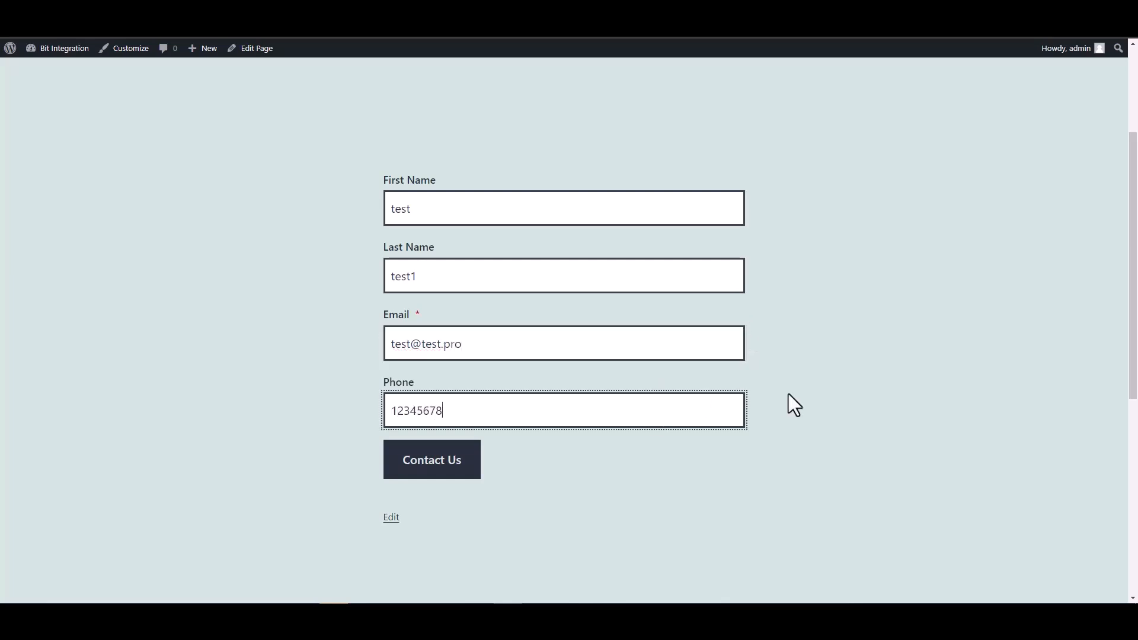
{"action": "left_click", "coordinate": [445, 460]}
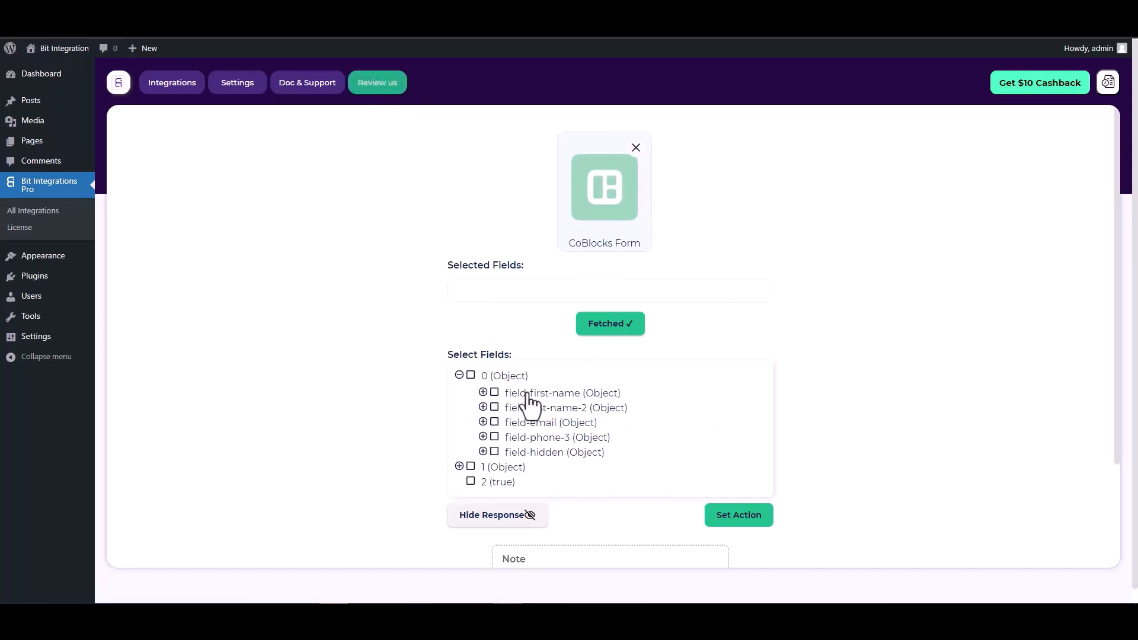
Select all five fetched fields: first-name, last-name-2, email, phone-3 and hidden
{"action": "left_click", "coordinate": [495, 394]}
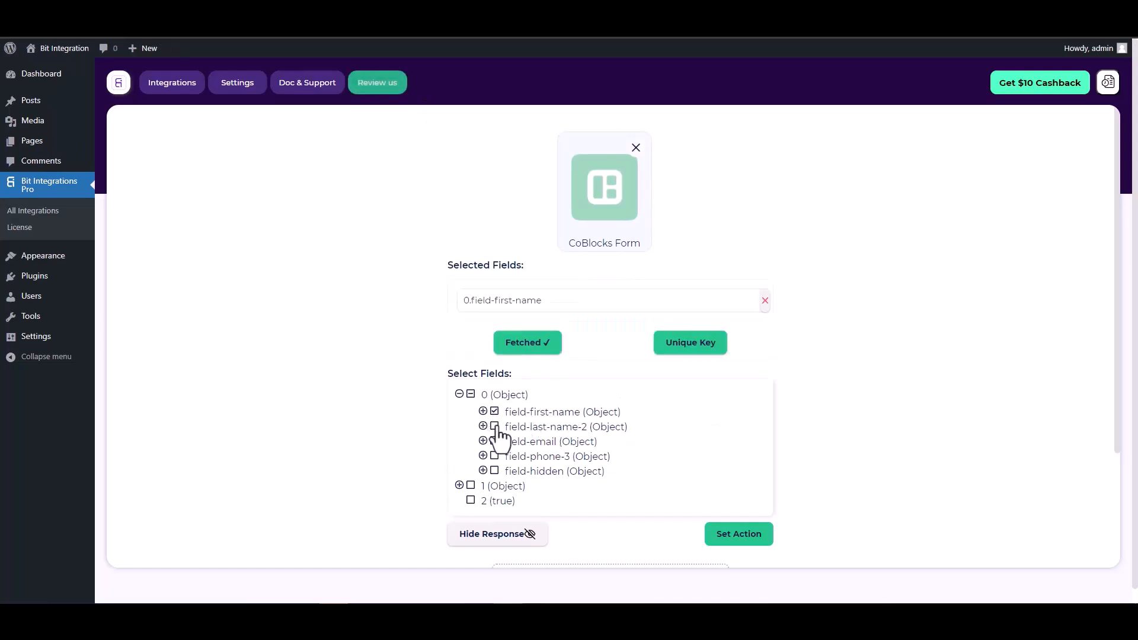
{"action": "left_click", "coordinate": [495, 424]}
{"action": "left_click", "coordinate": [494, 470]}
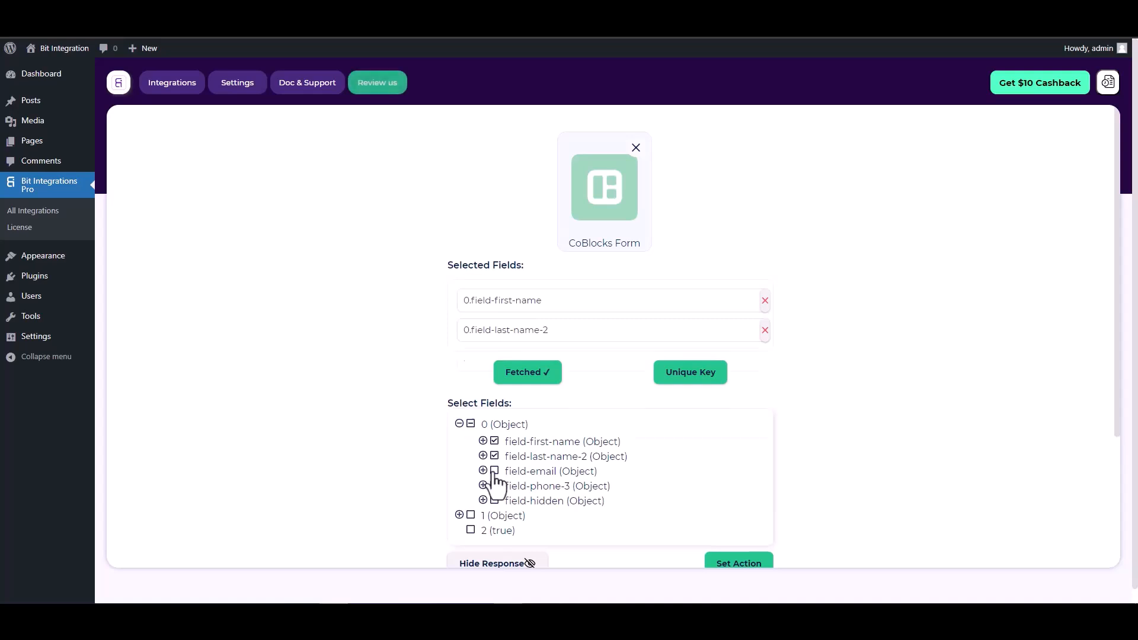
{"action": "left_click", "coordinate": [494, 515]}
{"action": "left_click", "coordinate": [494, 560]}
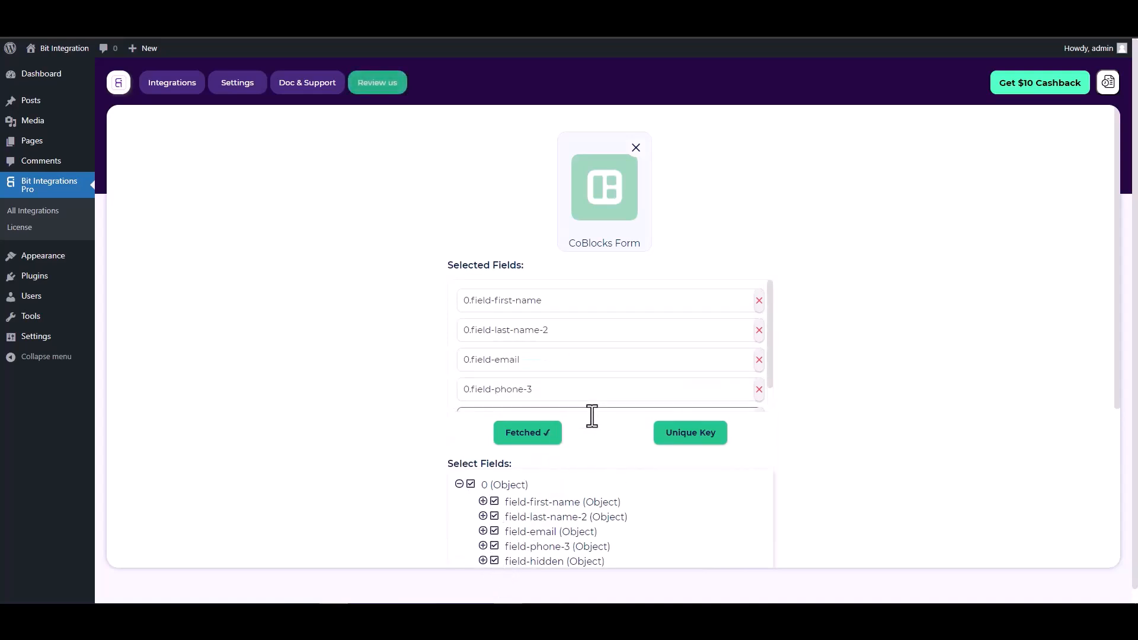
Set 0.field-hidden as the primary unique key
{"action": "scroll", "coordinate": [570, 418], "scroll_direction": "down", "scroll_amount": 1}
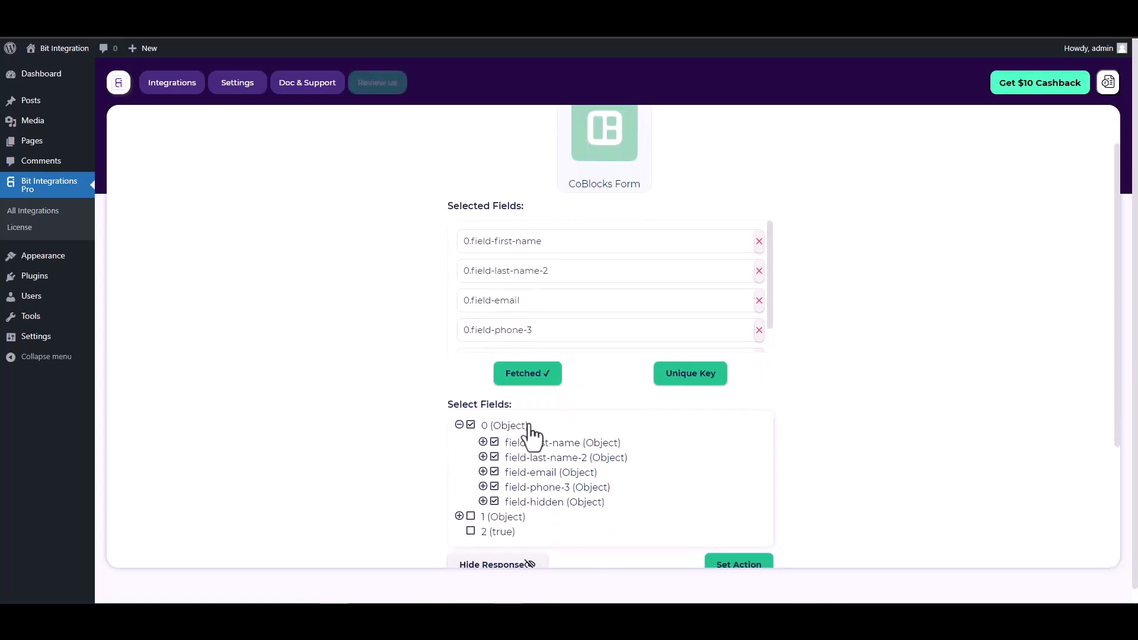
{"action": "left_click", "coordinate": [694, 379]}
{"action": "left_click", "coordinate": [613, 327]}
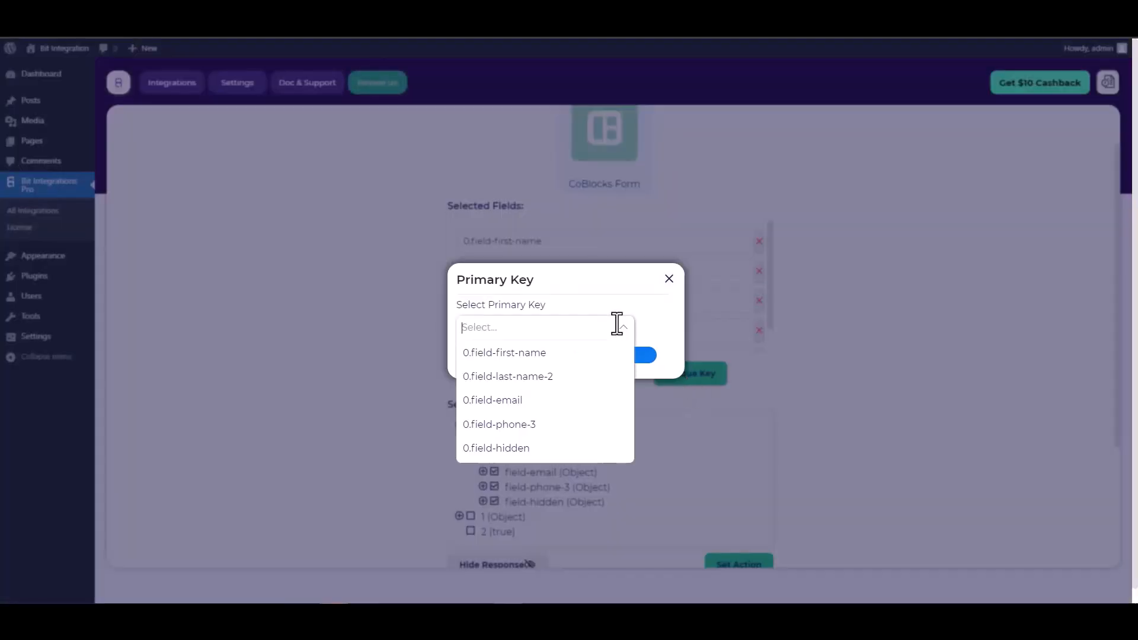
{"action": "left_click", "coordinate": [508, 449]}
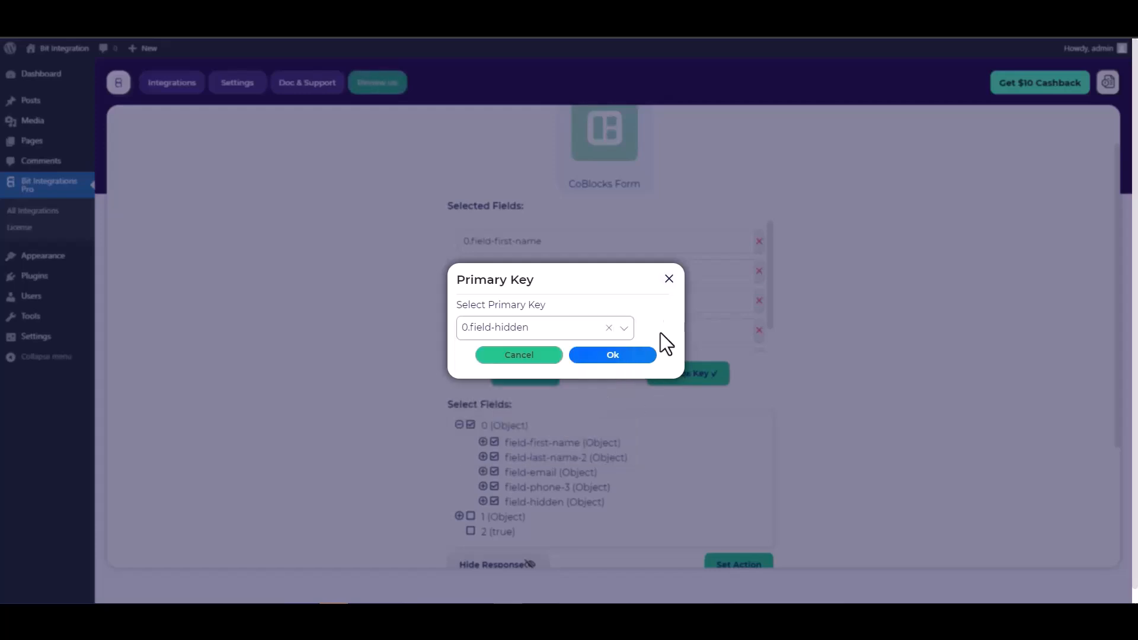
{"action": "left_click", "coordinate": [617, 355]}
{"action": "scroll", "coordinate": [699, 310], "scroll_direction": "down", "scroll_amount": 3}
{"action": "scroll", "coordinate": [770, 339], "scroll_direction": "down", "scroll_amount": 1}
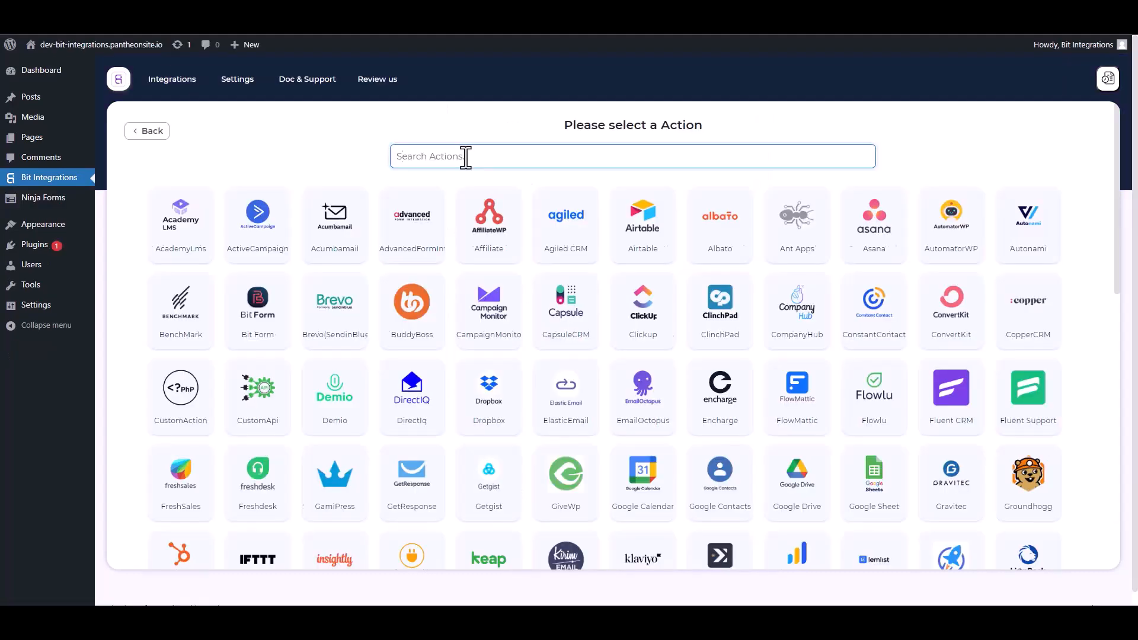
Choose NutshellCRM as the action via a 'nu' search and go to Nutshell's API Keys page
{"action": "type", "text": "nut"}
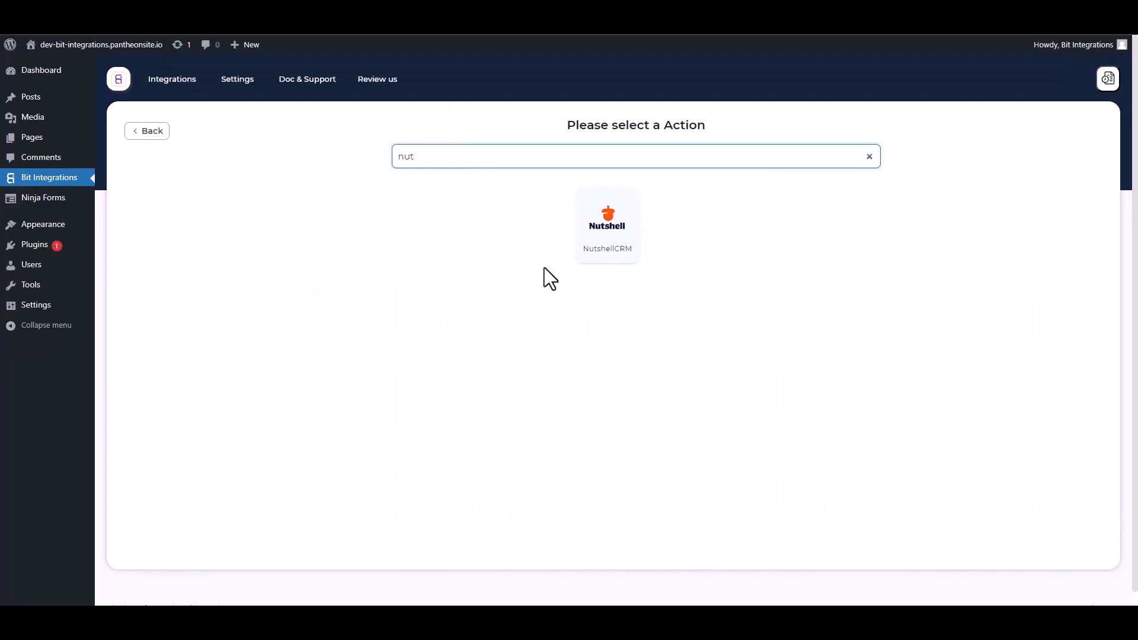
{"action": "left_click", "coordinate": [610, 240]}
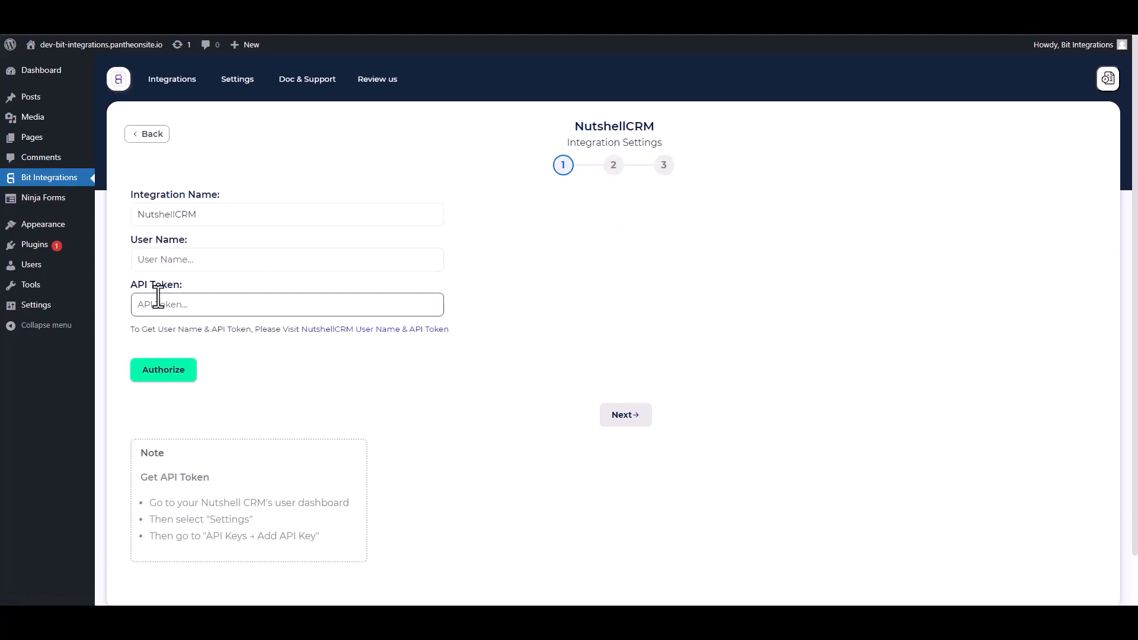
{"action": "left_click", "coordinate": [379, 330]}
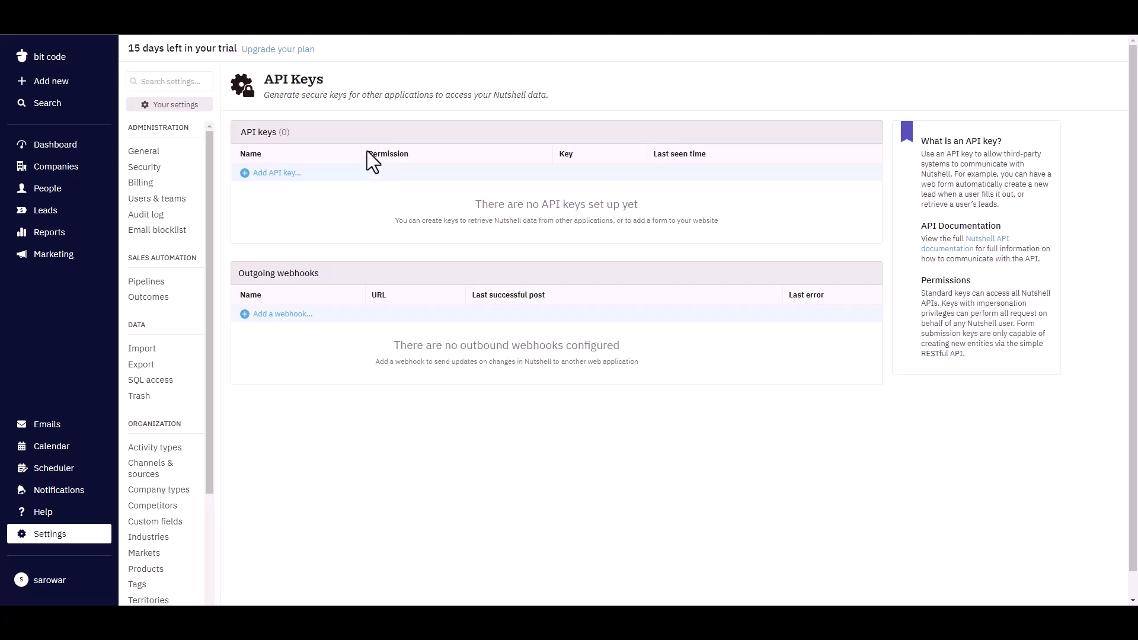
Create a Nutshell API key named Bit Integrations with API + user impersonation permission
{"action": "left_click", "coordinate": [298, 176]}
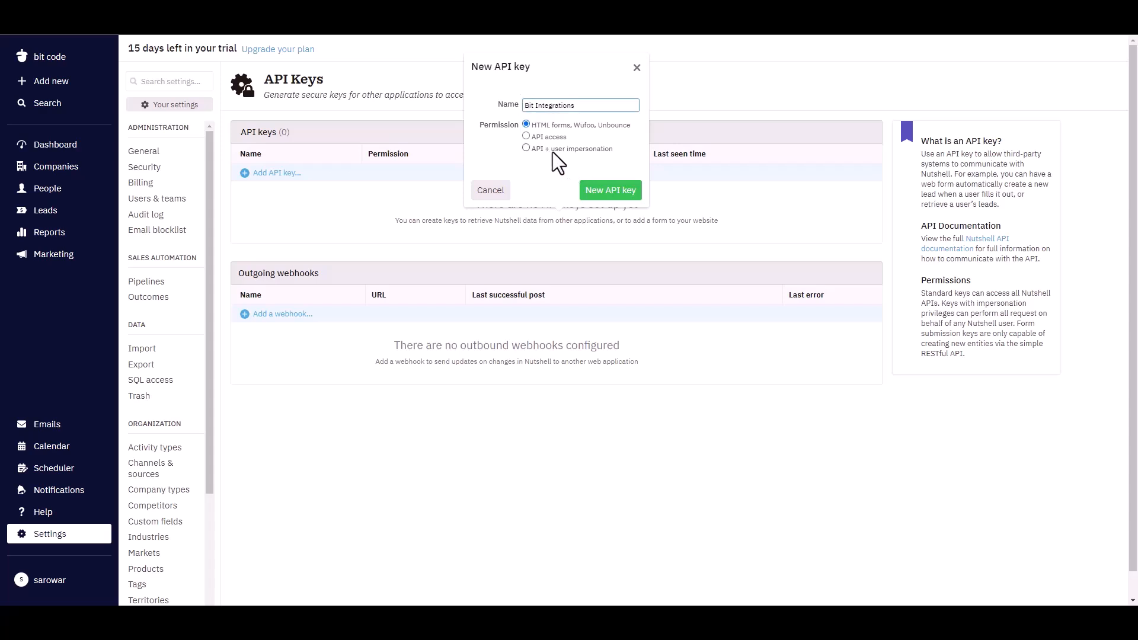
{"action": "left_click", "coordinate": [526, 148]}
{"action": "left_click", "coordinate": [603, 194]}
Copy the new API key into the integration's API Token field
{"action": "left_click", "coordinate": [592, 221]}
{"action": "left_click", "coordinate": [554, 169]}
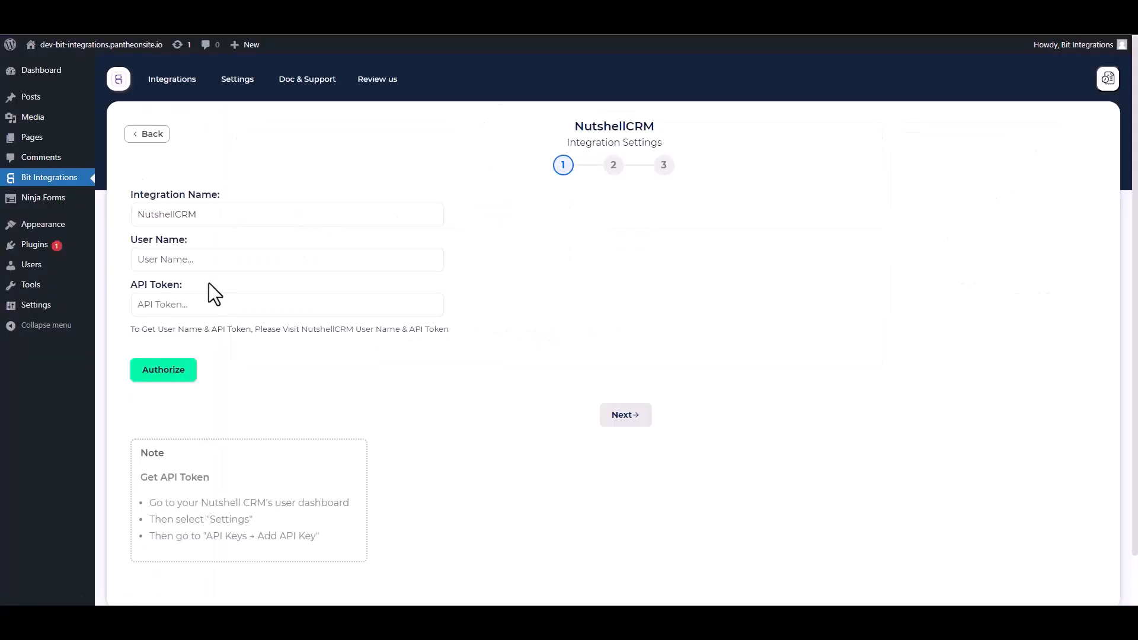
{"action": "left_click", "coordinate": [190, 305]}
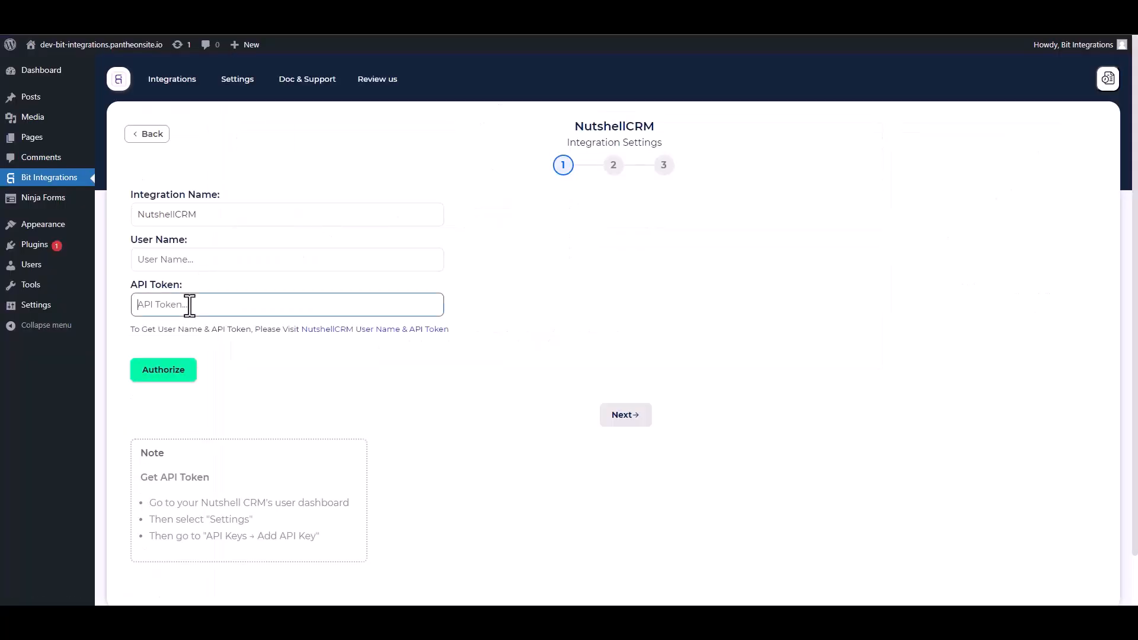
{"action": "key", "text": "ctrl+v"}
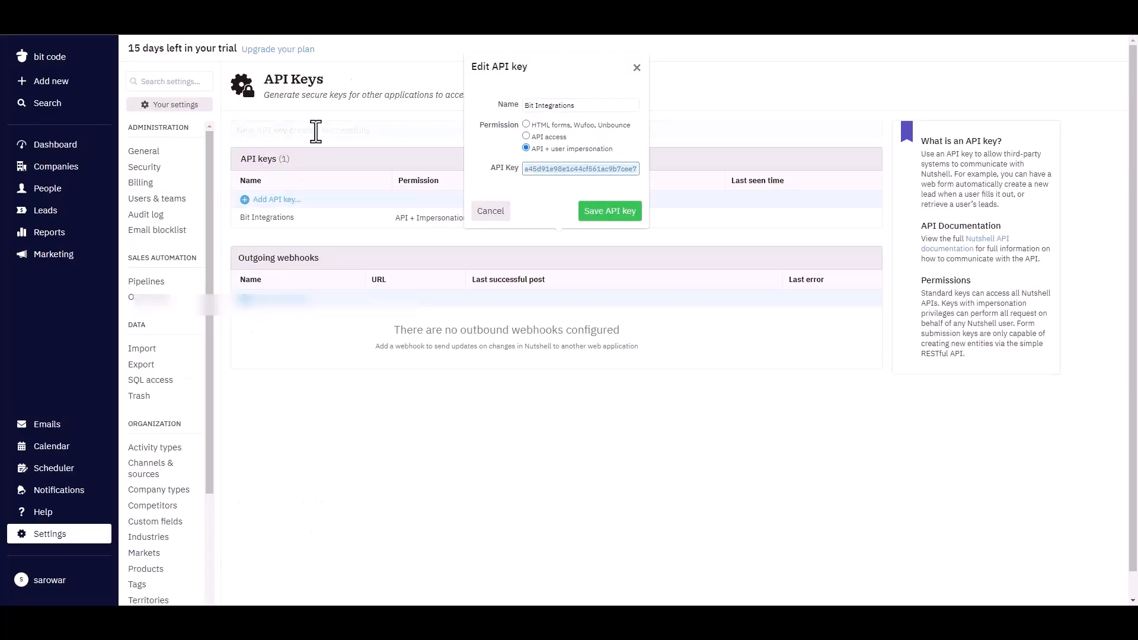
{"action": "key", "text": "Escape"}
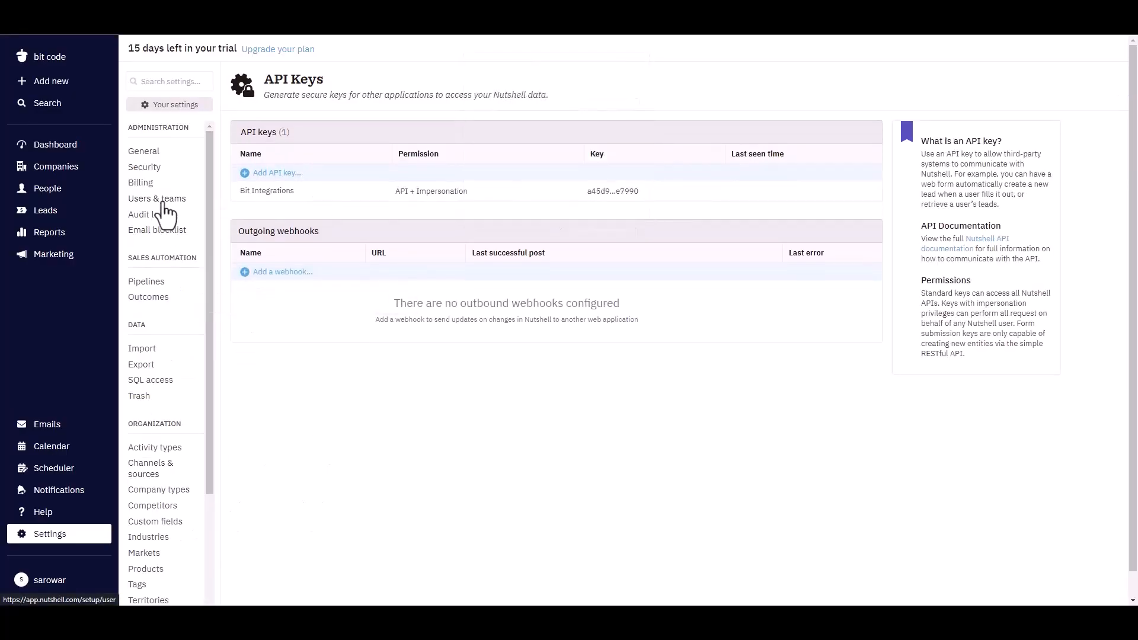
Copy the Nutshell admin's e-mail from Users & teams into the integration's User Name field
{"action": "left_click", "coordinate": [159, 201]}
{"action": "left_click_drag", "start_coordinate": [608, 172], "coordinate": [515, 177]}
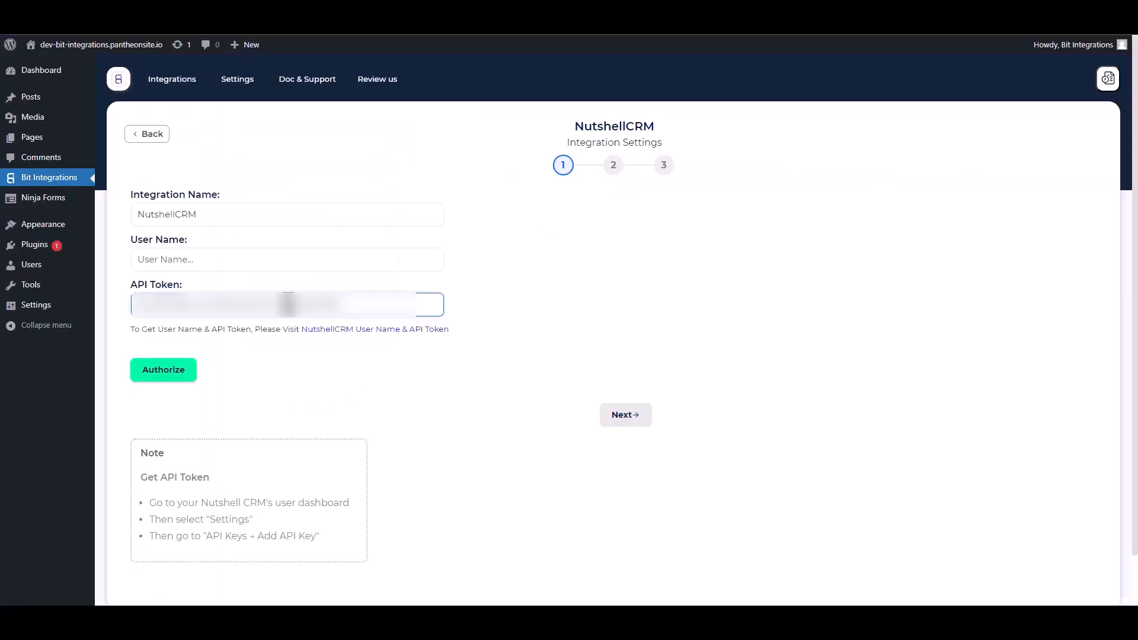
{"action": "left_click", "coordinate": [211, 259]}
{"action": "key", "text": "ctrl+v"}
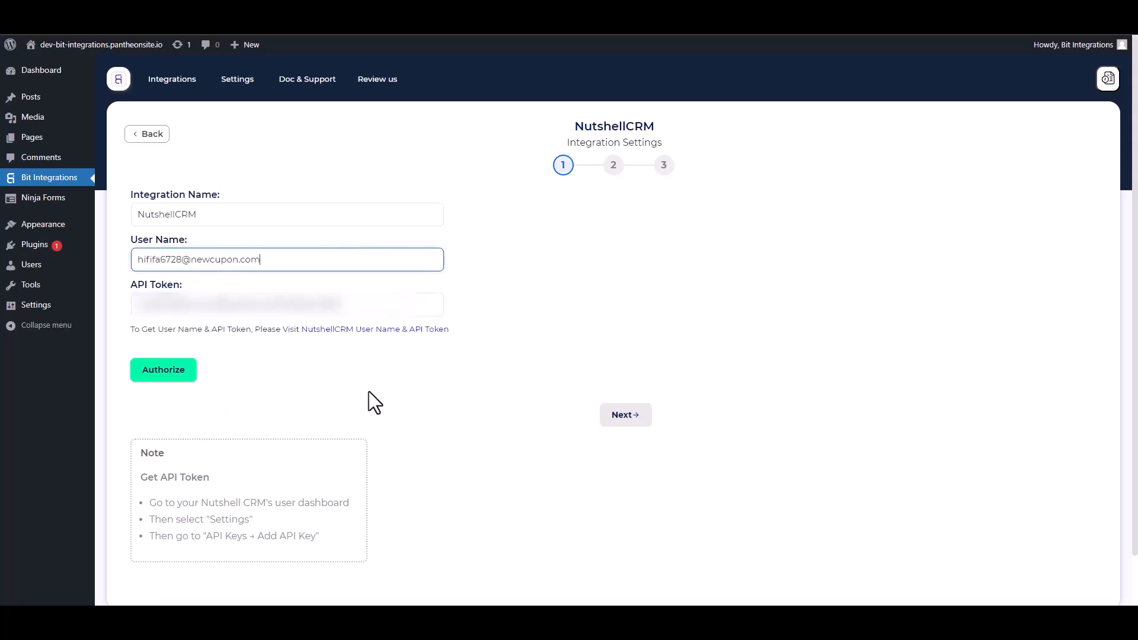
Authorize the NutshellCRM connection and move on to step 2
{"action": "left_click", "coordinate": [162, 376]}
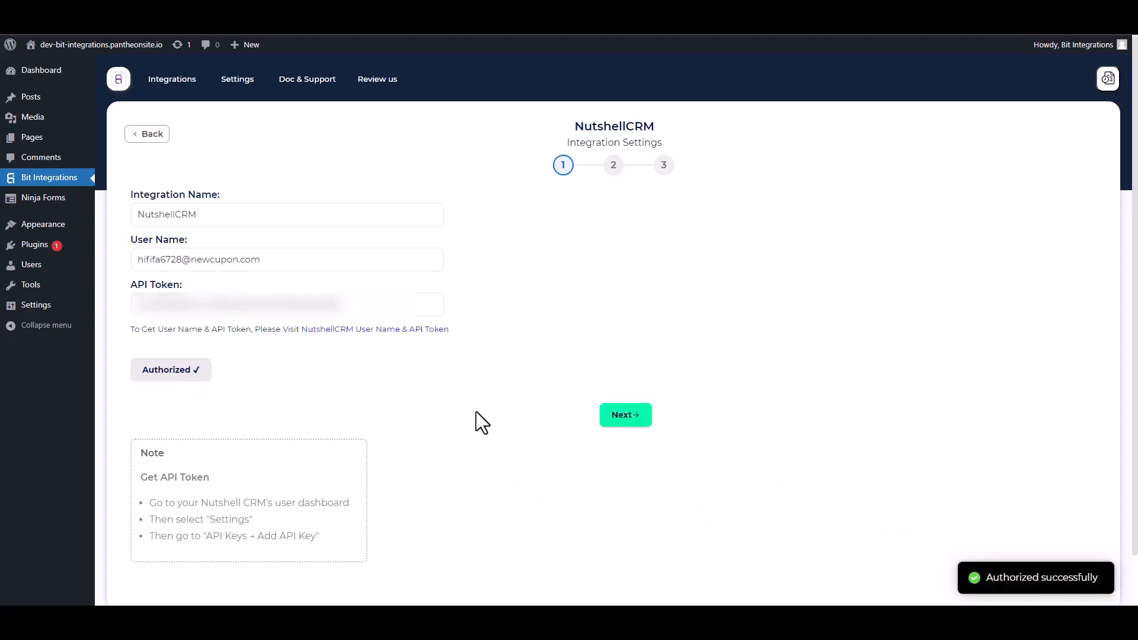
{"action": "left_click", "coordinate": [622, 418]}
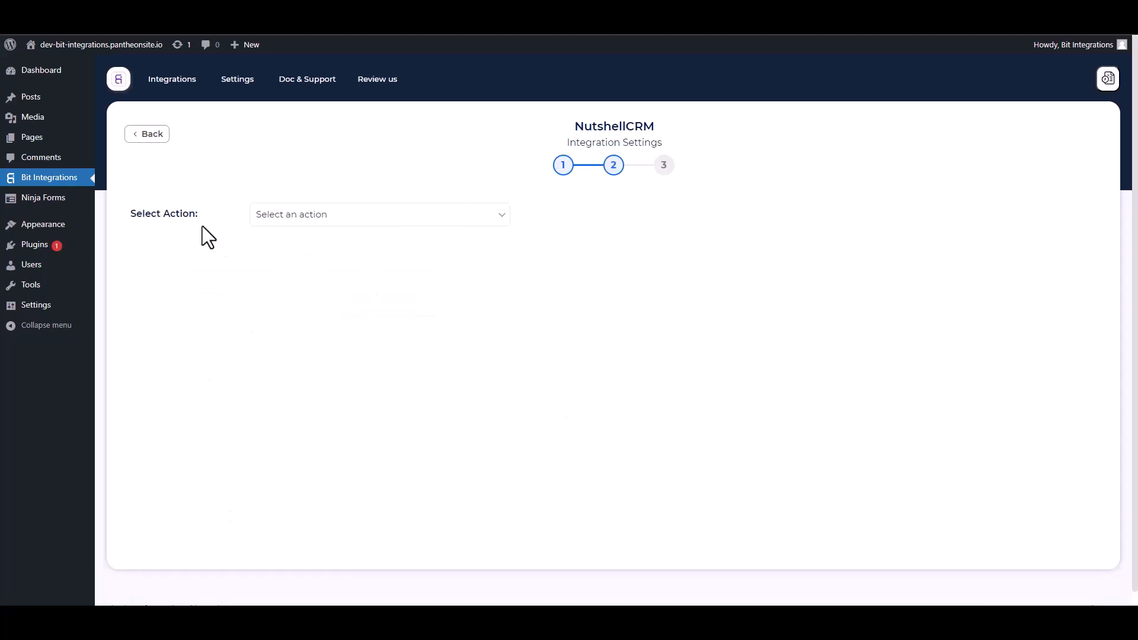
Select Create People and map the form's First Name and Email to Email Address
{"action": "left_click", "coordinate": [356, 222]}
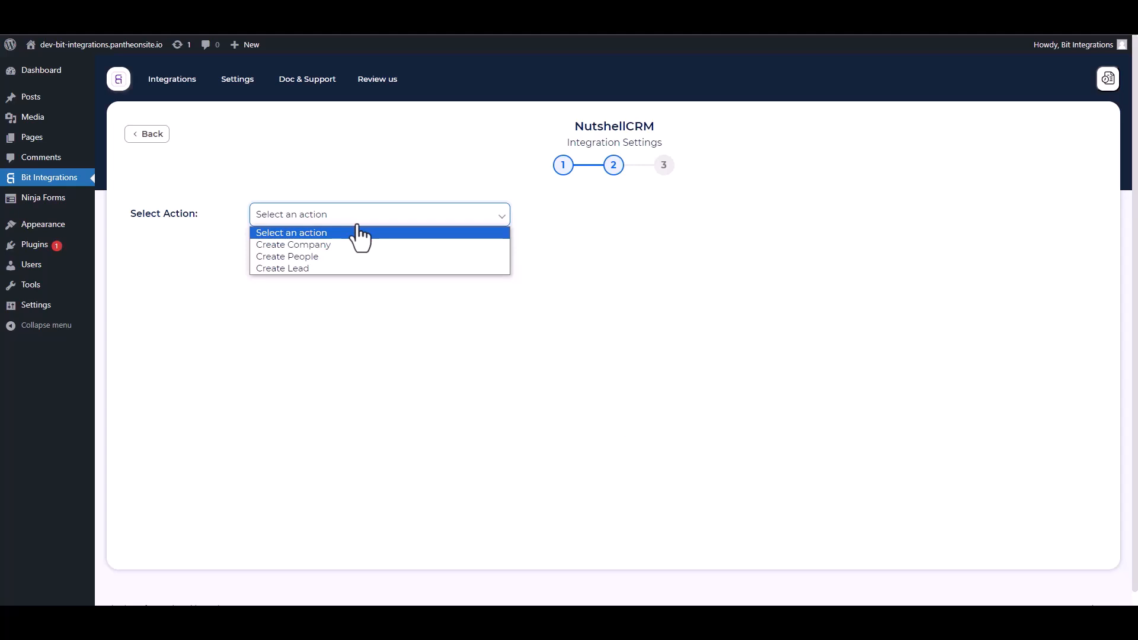
{"action": "left_click", "coordinate": [311, 256]}
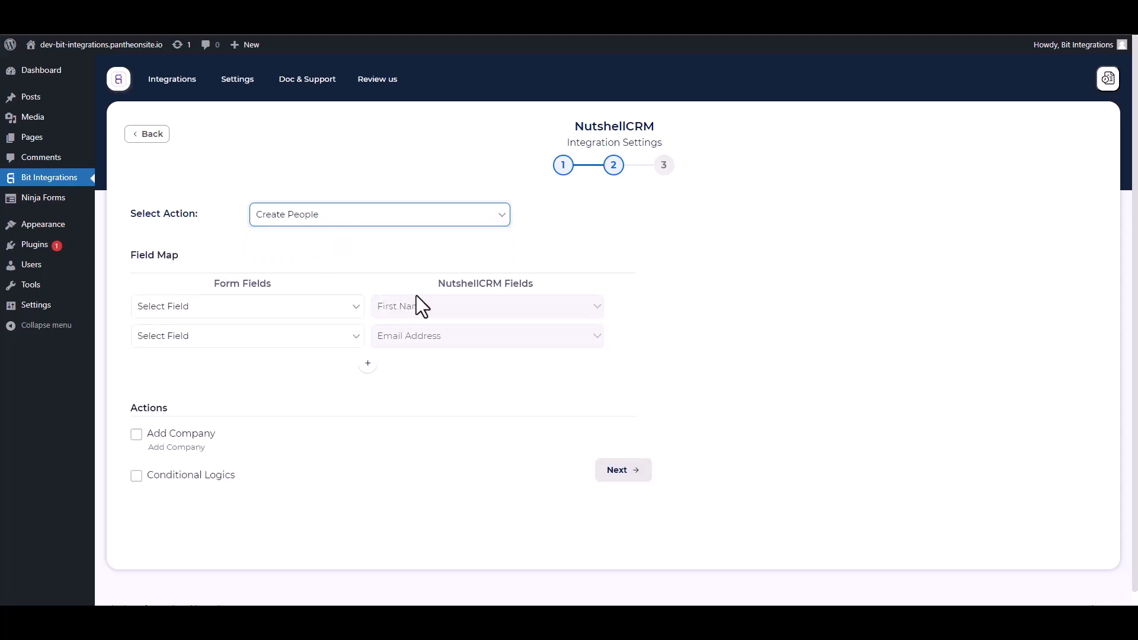
{"action": "left_click", "coordinate": [248, 313]}
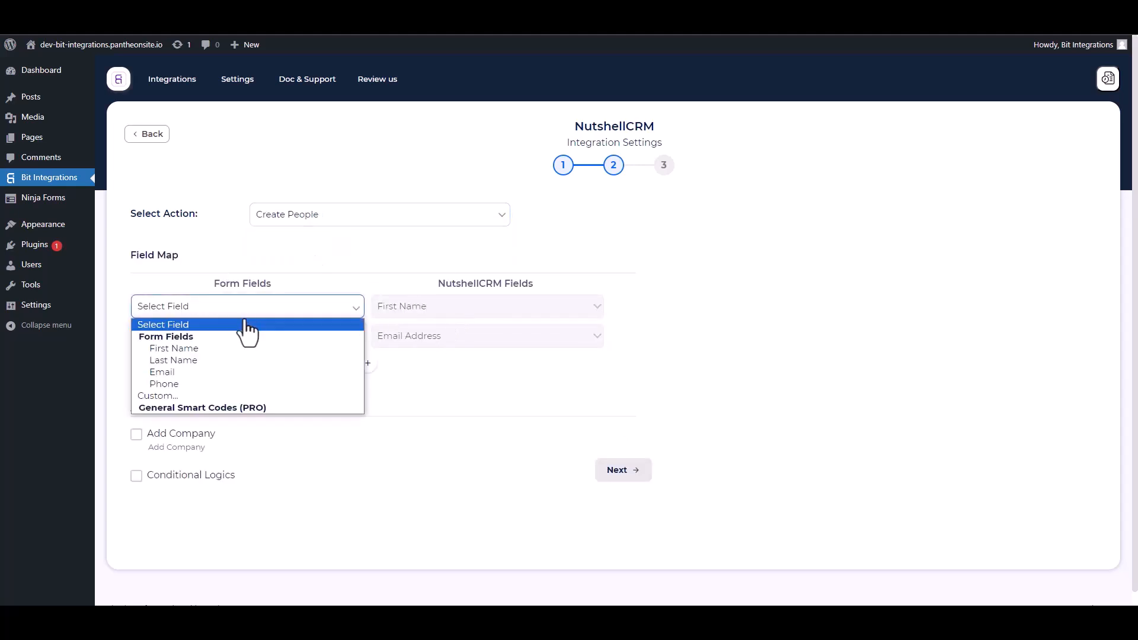
{"action": "left_click", "coordinate": [197, 349]}
{"action": "left_click", "coordinate": [221, 339]}
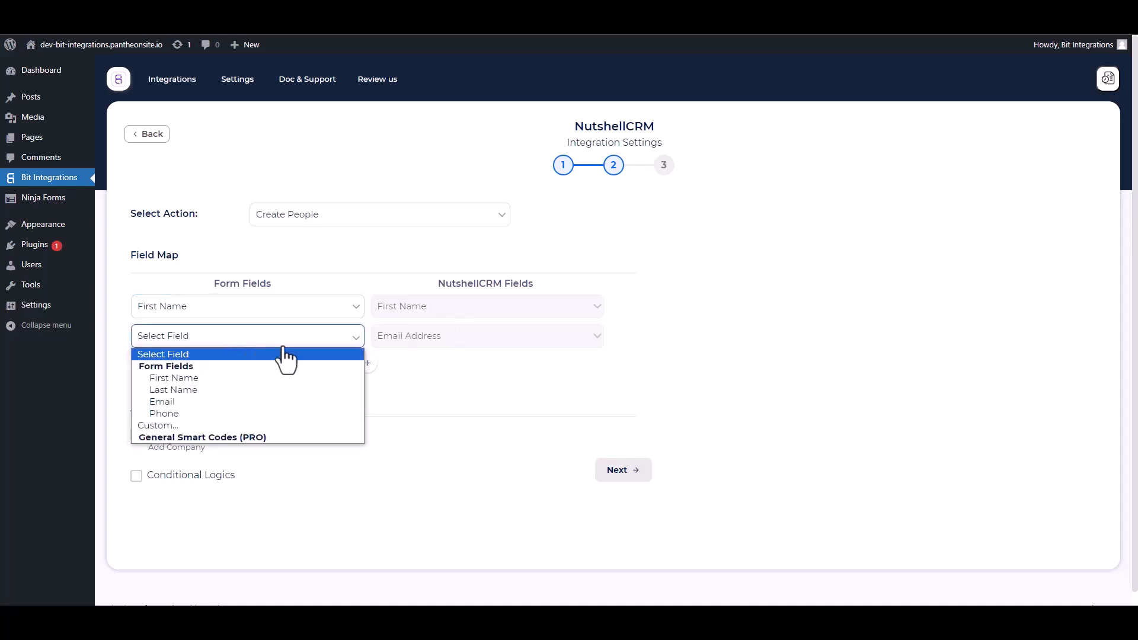
{"action": "left_click", "coordinate": [177, 403]}
Add mappings for Last Name and for Phone to Nutshell's Phone Number
{"action": "left_click", "coordinate": [369, 363]}
{"action": "left_click", "coordinate": [391, 367]}
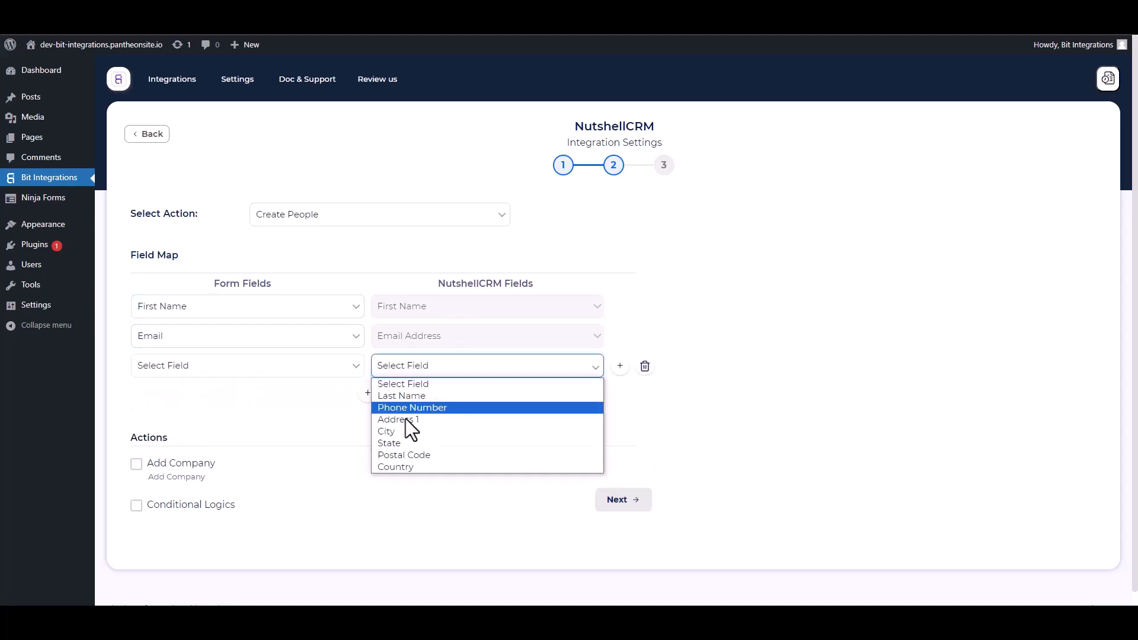
{"action": "left_click", "coordinate": [408, 396]}
{"action": "left_click", "coordinate": [285, 366]}
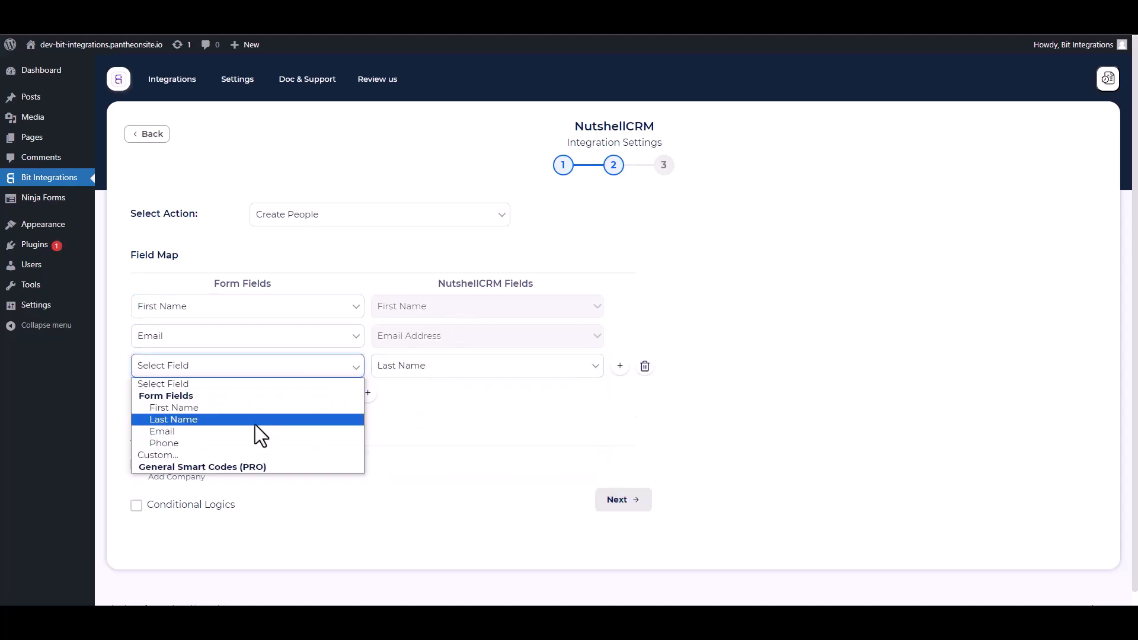
{"action": "left_click", "coordinate": [176, 420]}
{"action": "left_click", "coordinate": [368, 393]}
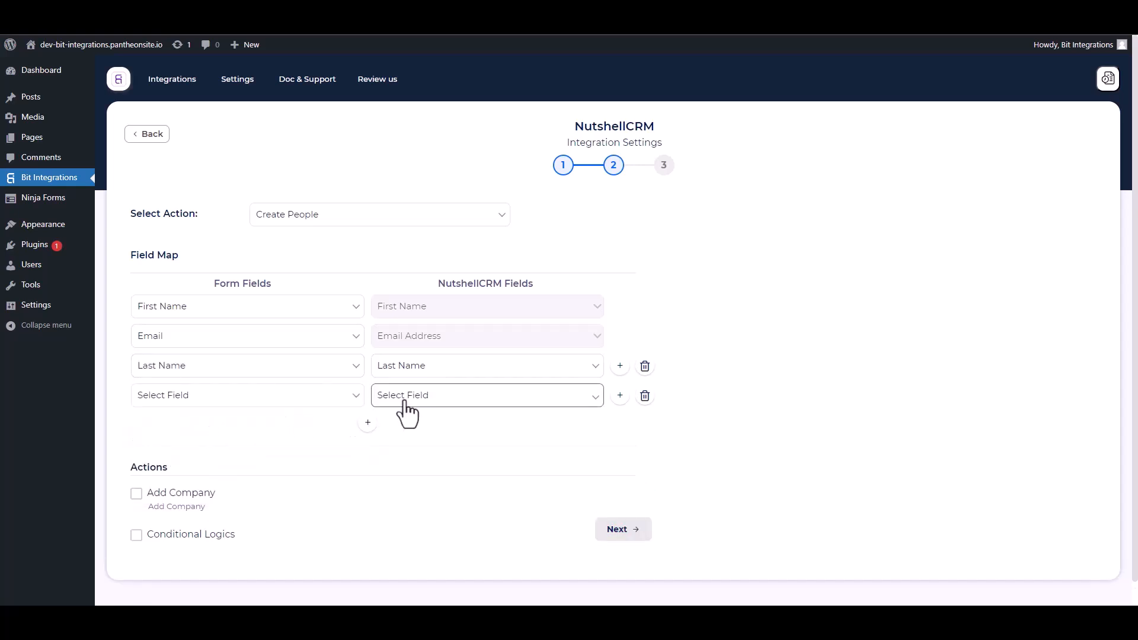
{"action": "left_click", "coordinate": [406, 397]}
{"action": "left_click", "coordinate": [403, 439]}
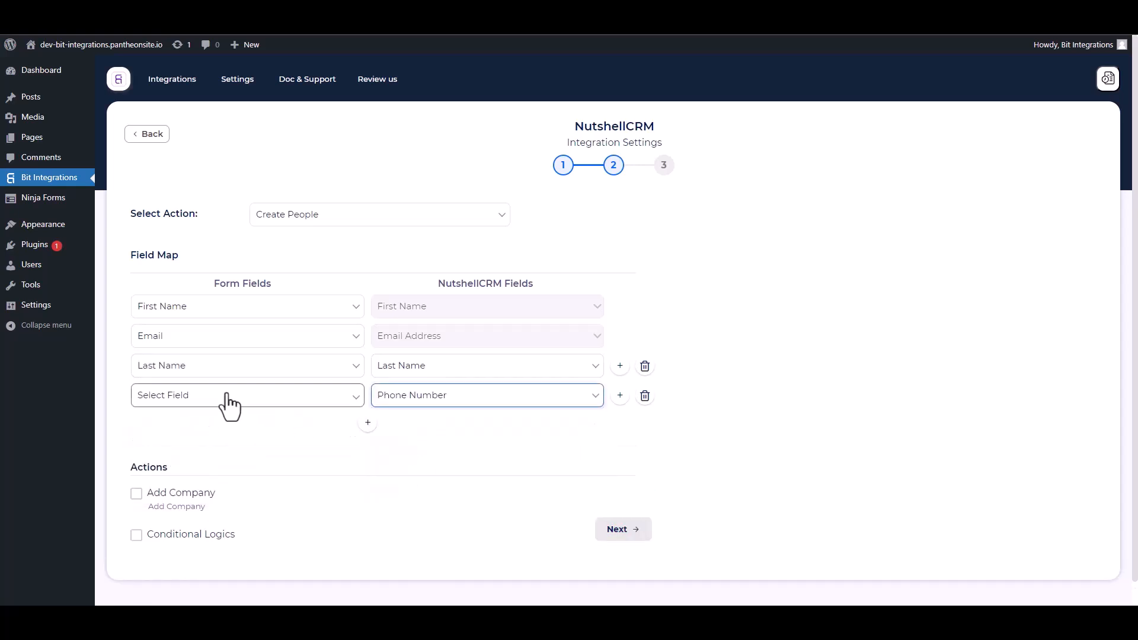
{"action": "left_click", "coordinate": [224, 395]}
{"action": "left_click", "coordinate": [175, 468]}
Leave conditional logic off, then finish and save the integration
{"action": "scroll", "coordinate": [308, 415], "scroll_direction": "down", "scroll_amount": 1}
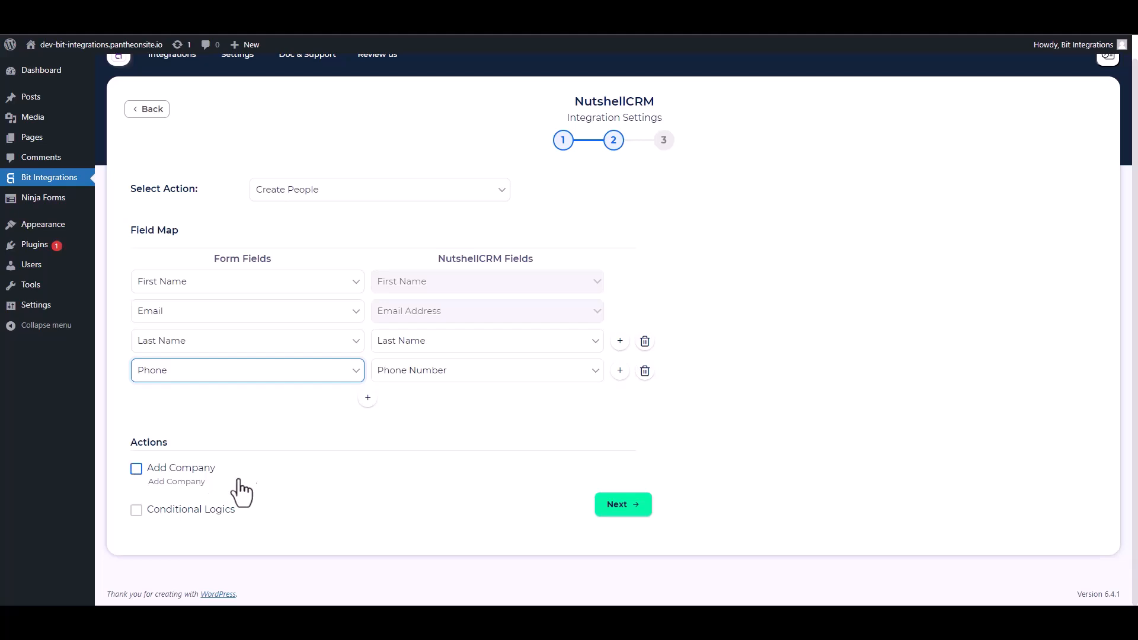
{"action": "left_click", "coordinate": [136, 509]}
{"action": "scroll", "coordinate": [285, 468], "scroll_direction": "down", "scroll_amount": 1}
{"action": "scroll", "coordinate": [284, 468], "scroll_direction": "down", "scroll_amount": 1}
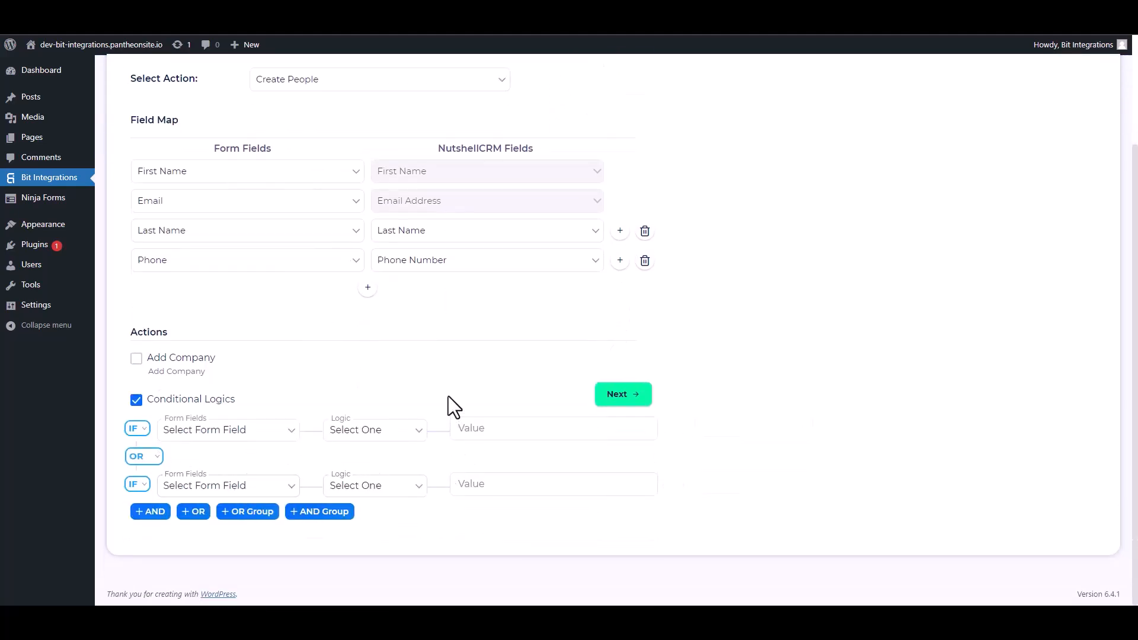
{"action": "left_click", "coordinate": [136, 400]}
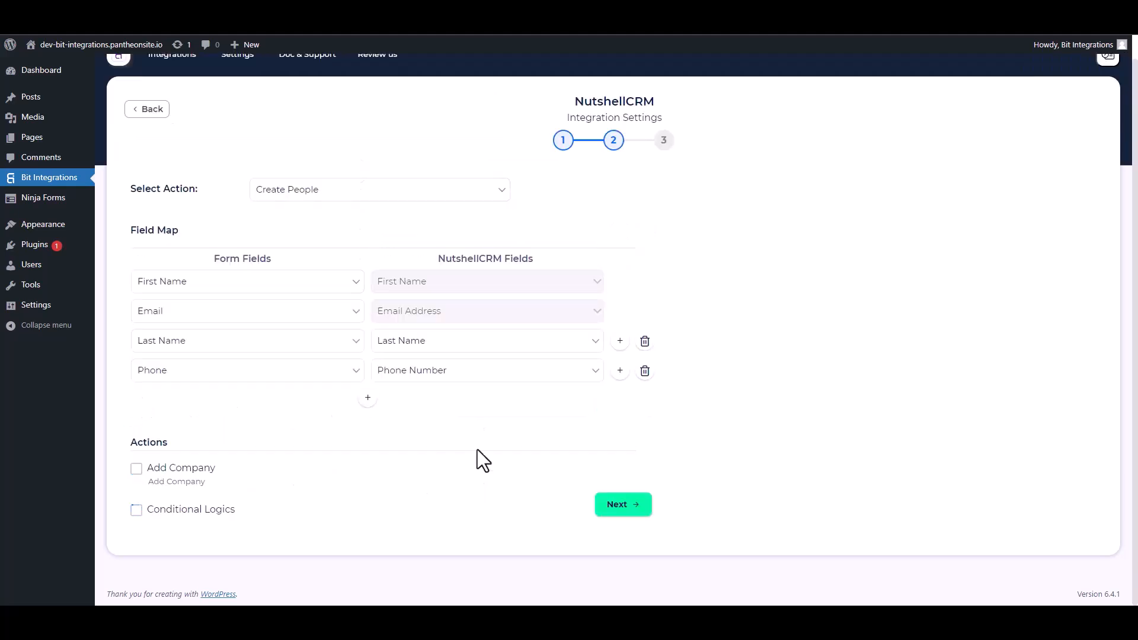
{"action": "left_click", "coordinate": [610, 504]}
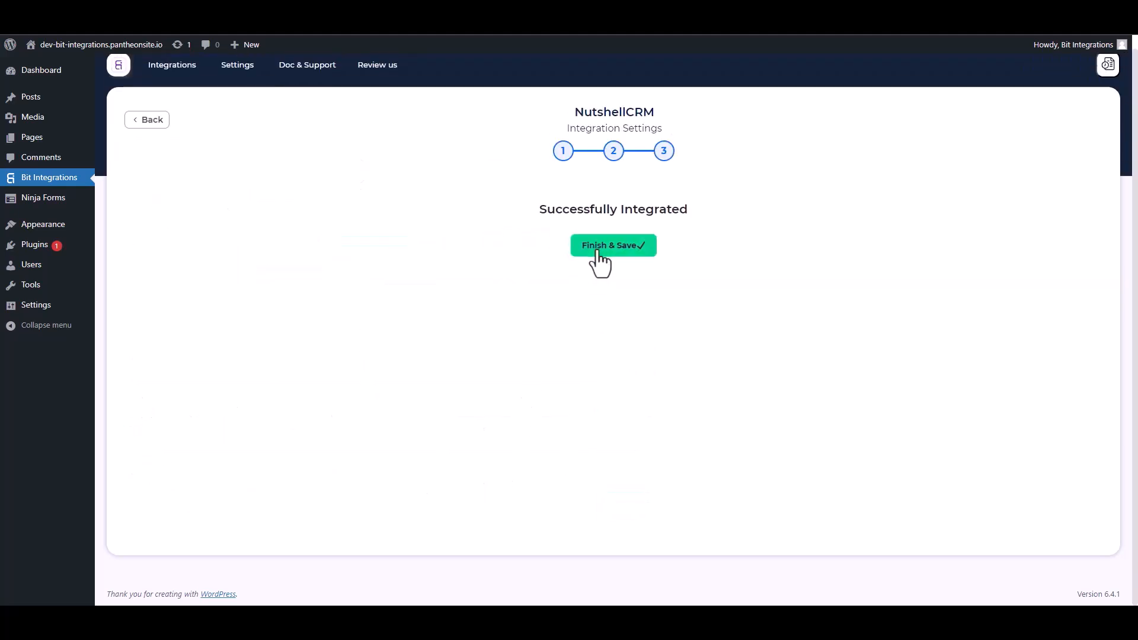
{"action": "left_click", "coordinate": [597, 252]}
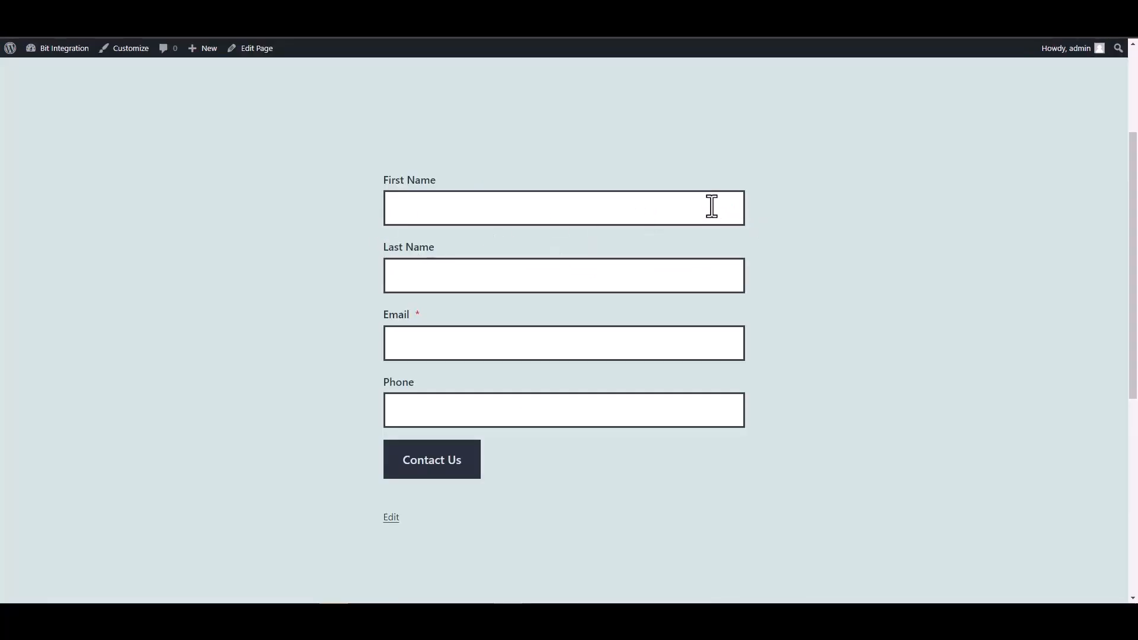
{"action": "left_click", "coordinate": [711, 205]}
Enter 'Bit' as First Name and 'Integrations' as Last Name in the contact form
{"action": "type", "text": "Bit"}
{"action": "left_click", "coordinate": [688, 286]}
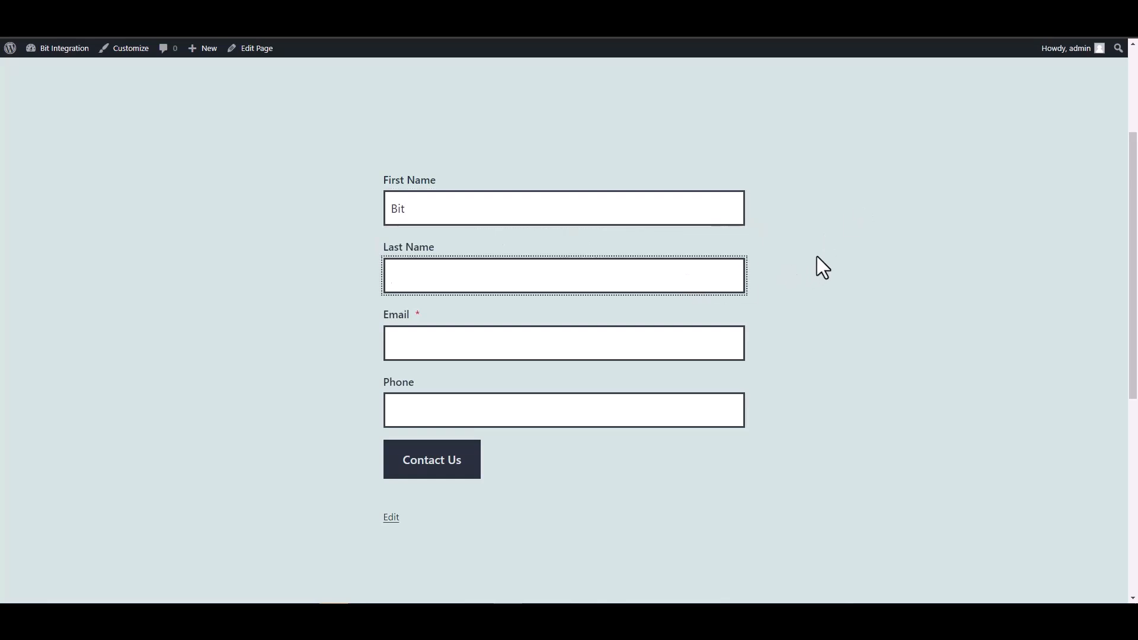
{"action": "type", "text": "Integrations"}
Add an e-mail and phone number, submit the form, and open Nutshell's People list
{"action": "left_click", "coordinate": [651, 335]}
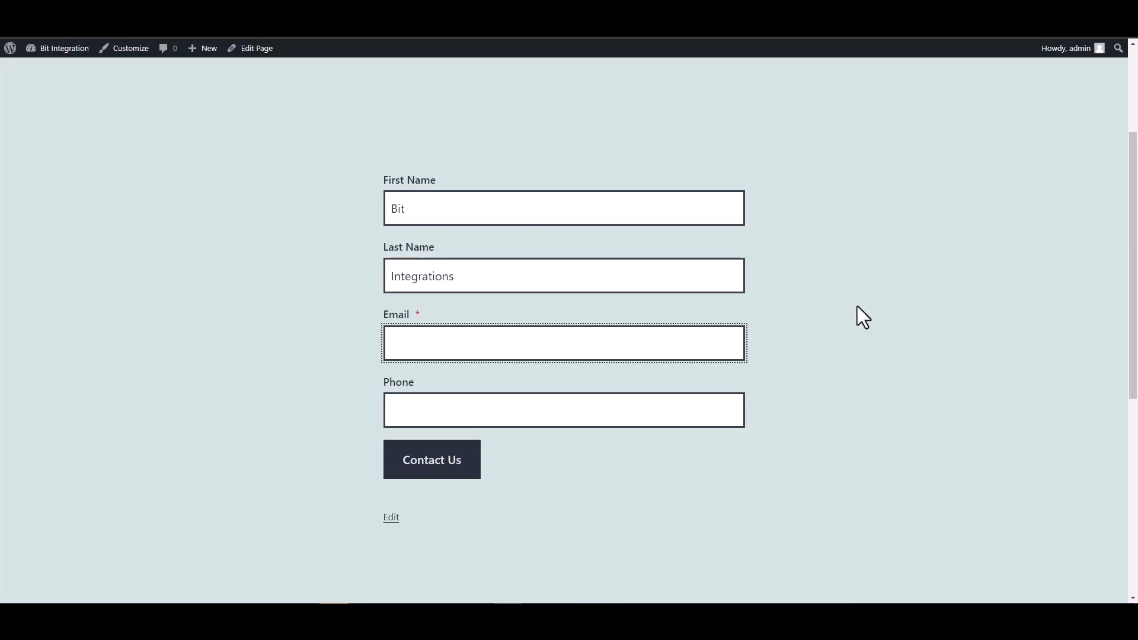
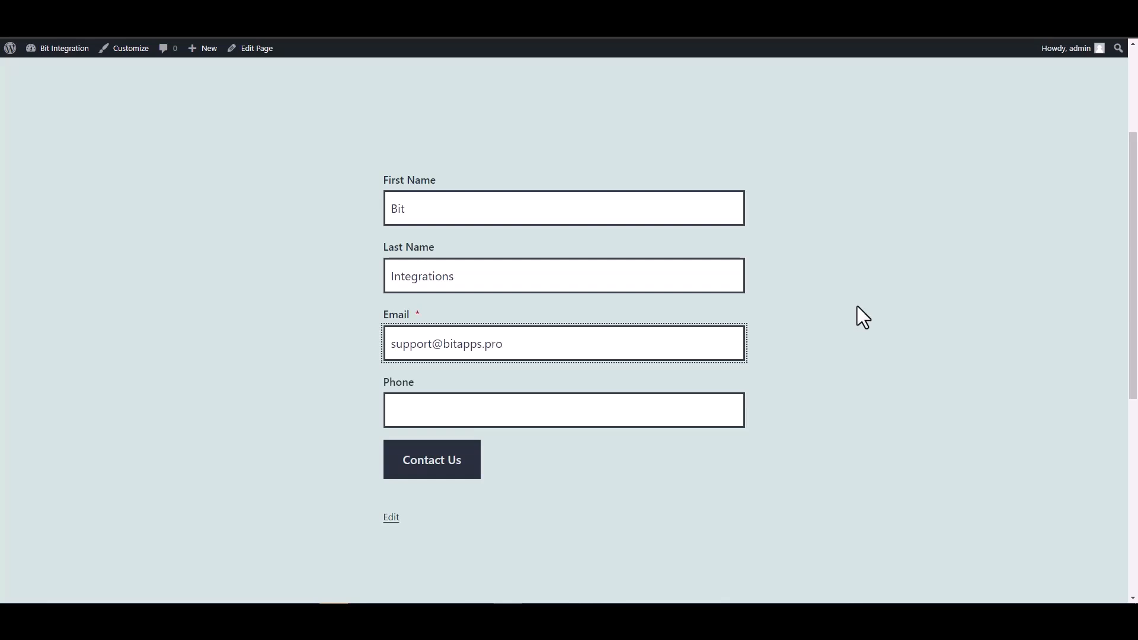
{"action": "left_click", "coordinate": [660, 403]}
{"action": "type", "text": "444555666"}
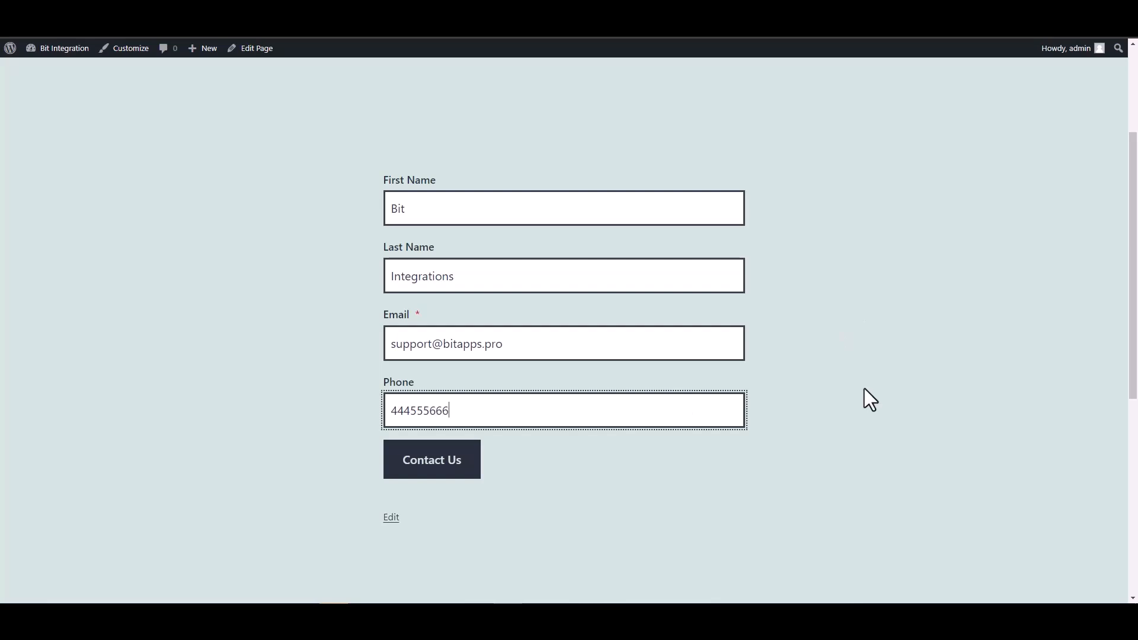
{"action": "left_click", "coordinate": [406, 469]}
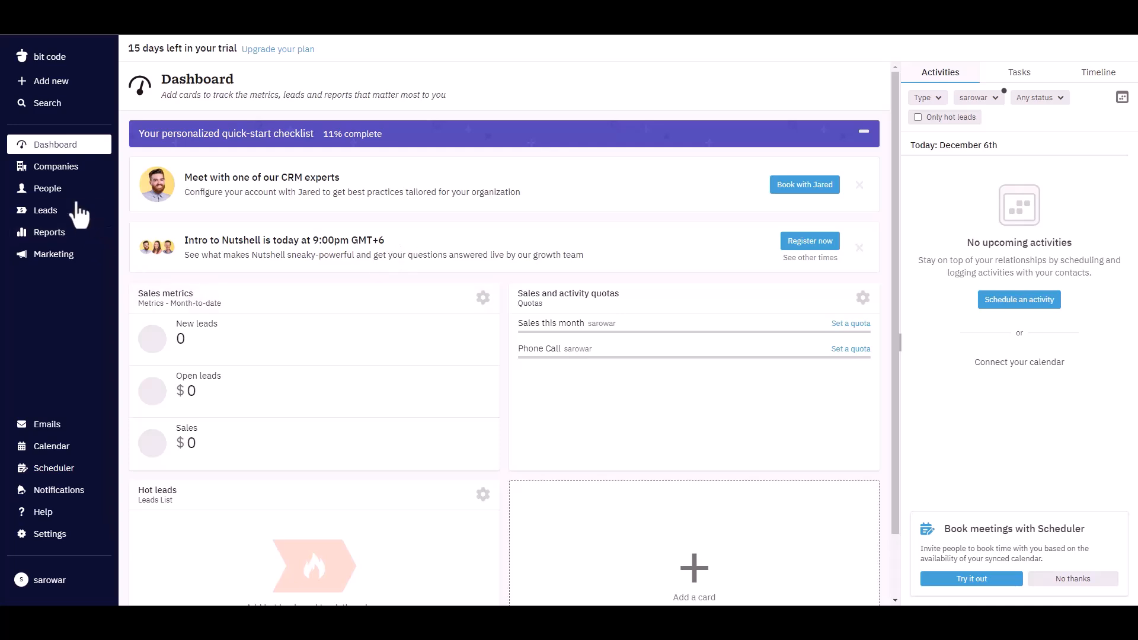
{"action": "left_click", "coordinate": [47, 189]}
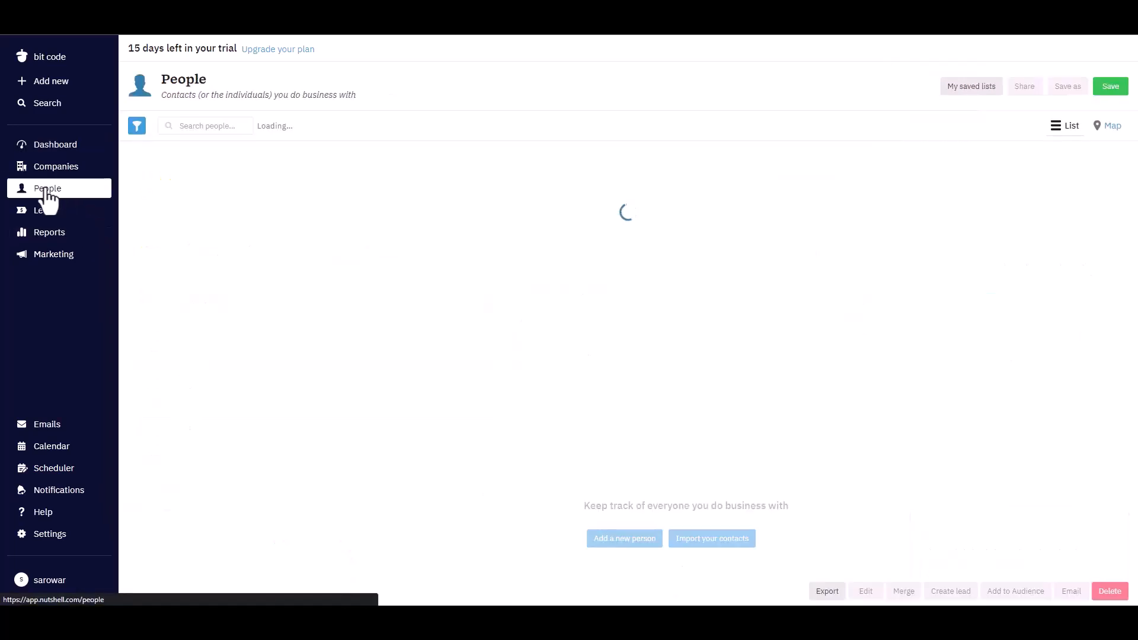